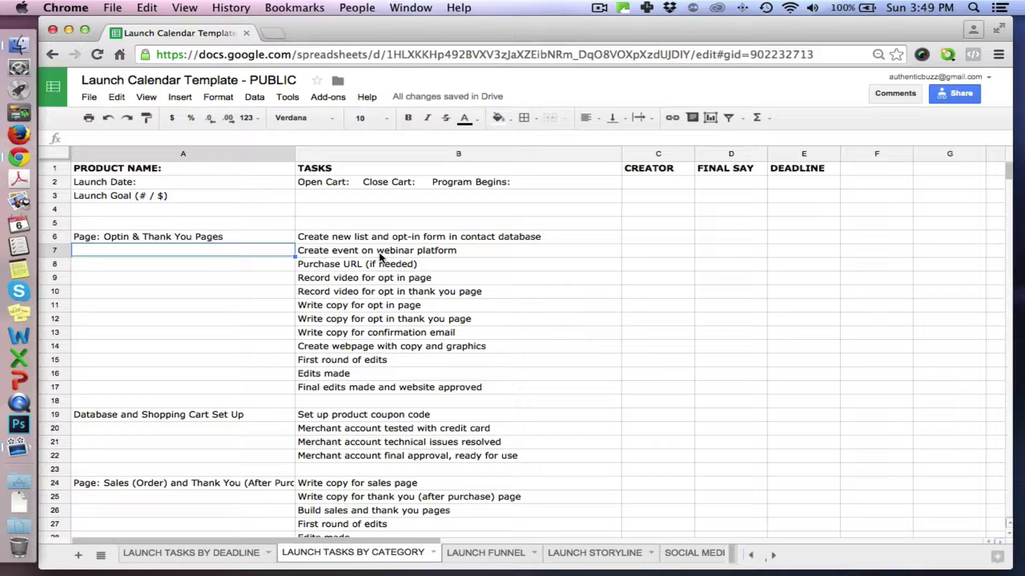
# - Review the product header and the Optin & Thank You Pages tasks in the launch tasks by category sheet
pyautogui.click(192, 168)
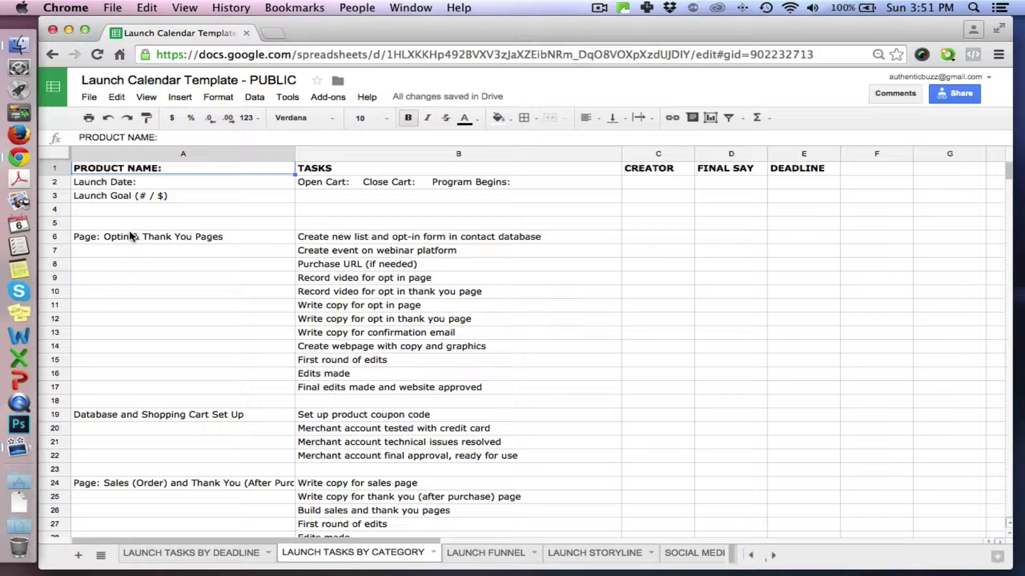
pyautogui.click(342, 244)
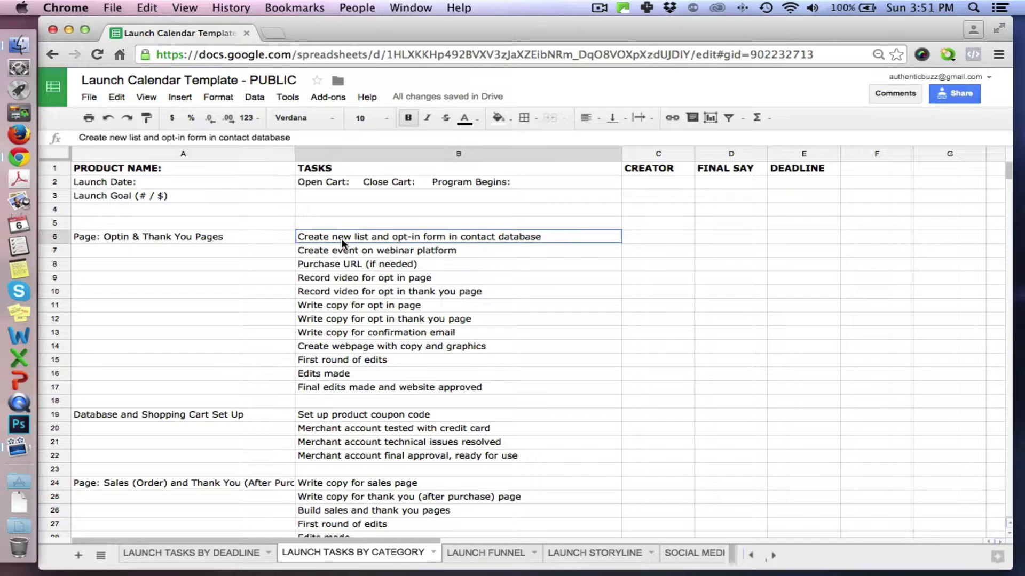
pyautogui.press('Down')
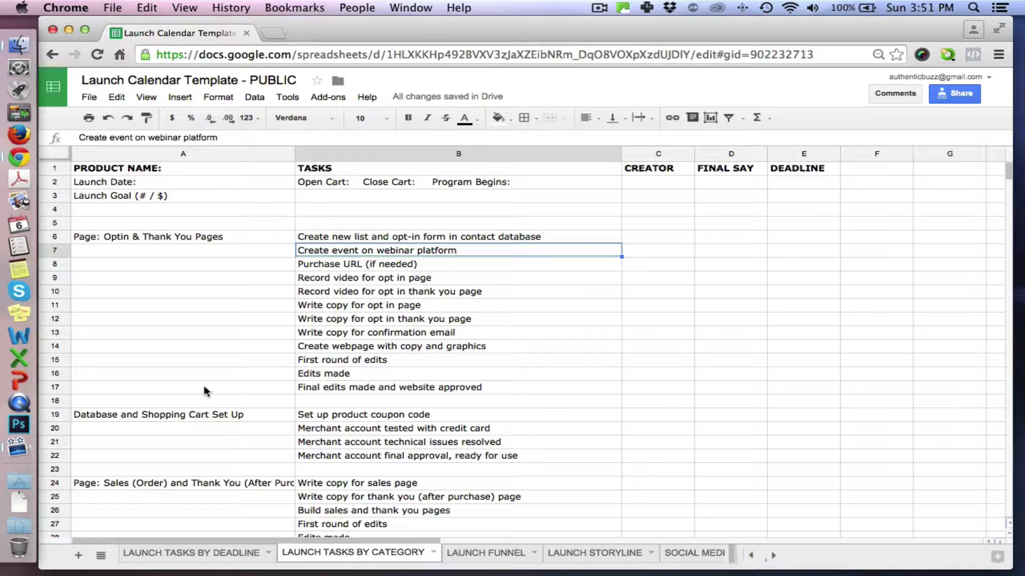
# - Review the Database and Shopping Cart Set Up tasks and the Sales and Thank You page tasks
pyautogui.click(179, 415)
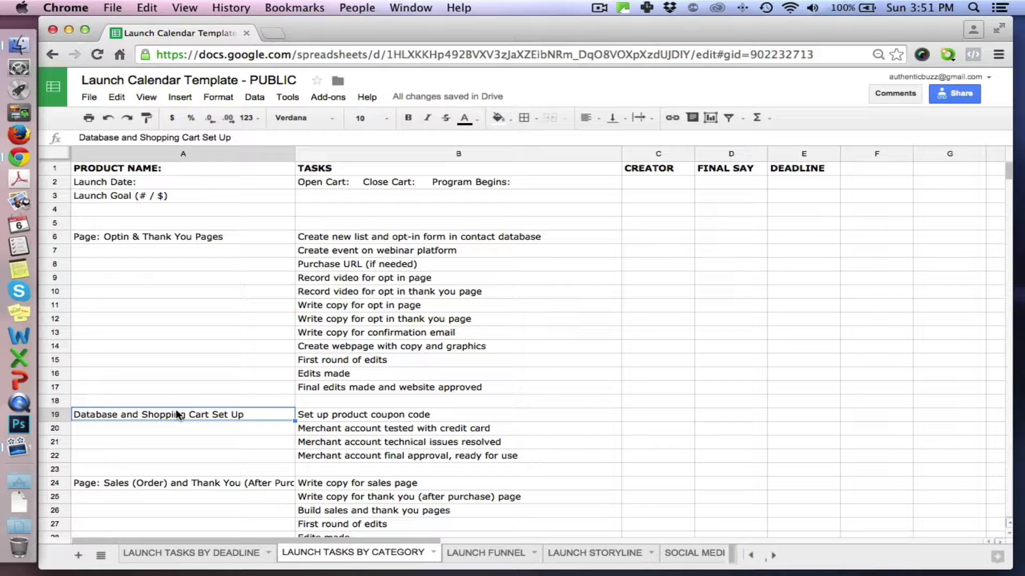
pyautogui.press('Down')
pyautogui.press('Down')
pyautogui.press('Down')
pyautogui.press('Down')
pyautogui.press('Down')
pyautogui.press('Down')
pyautogui.press('Down')
pyautogui.press('Down')
pyautogui.press('Down')
pyautogui.press('Down')
pyautogui.press('Down')
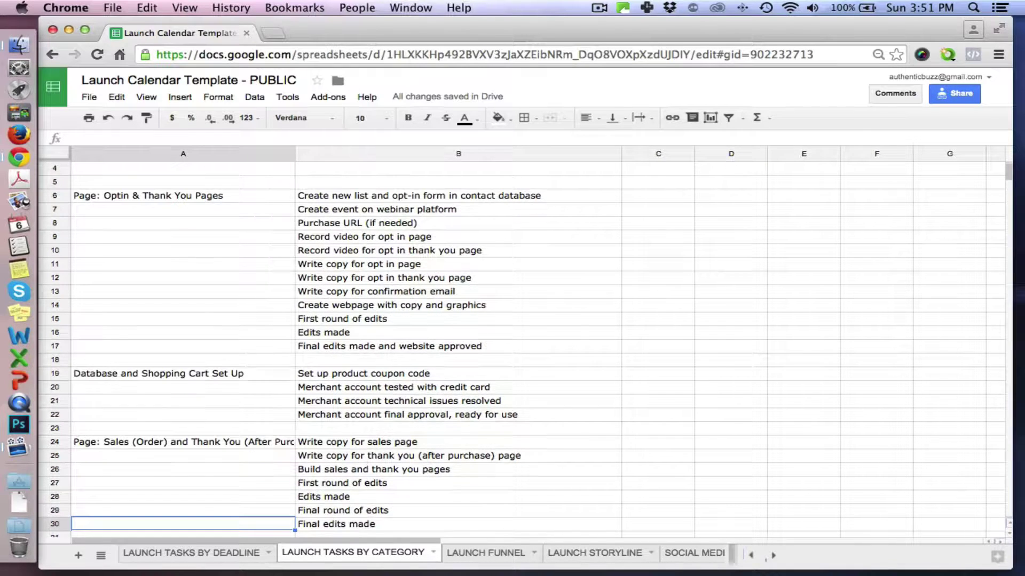
pyautogui.press('Up')
pyautogui.press('Up')
pyautogui.press('Up')
pyautogui.press('Up')
pyautogui.press('Up')
pyautogui.press('Up')
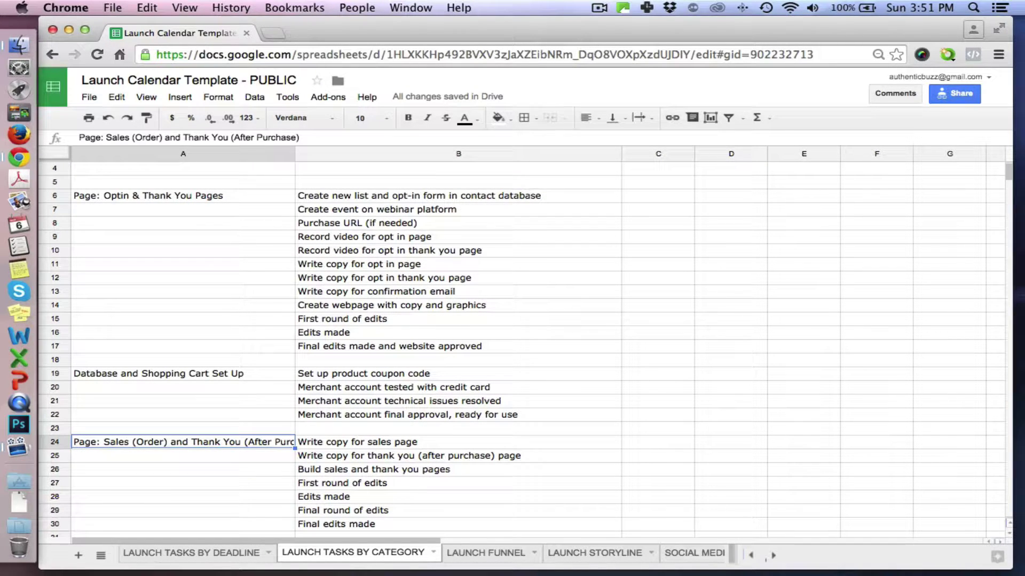
pyautogui.press('Down')
pyautogui.press('Down')
pyautogui.press('Down')
pyautogui.press('Down')
pyautogui.press('Down')
pyautogui.press('Down')
pyautogui.press('Down')
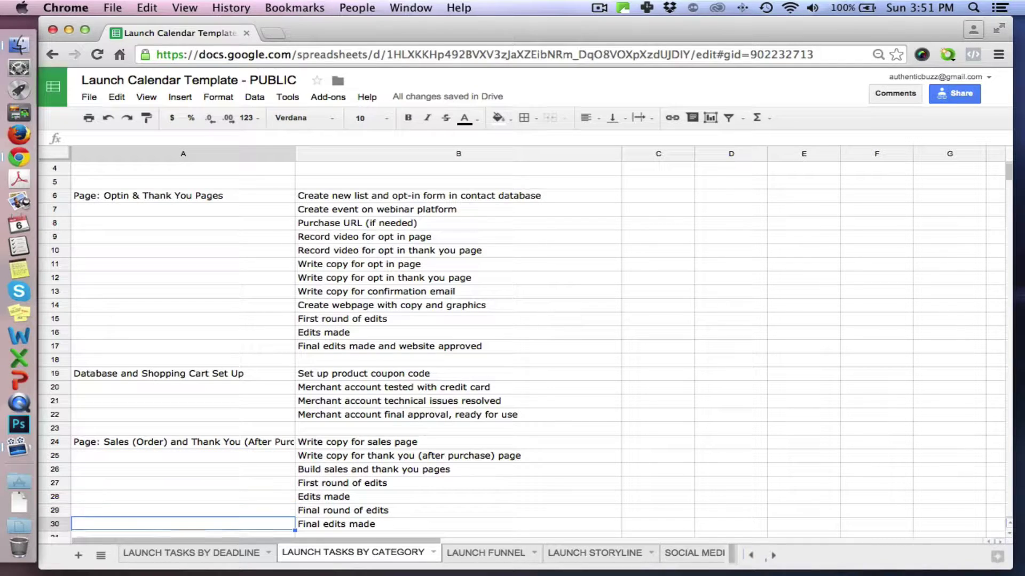
# - Review the tasks for the Confirmation & Reminder emails and the Webinar House Promo emails
pyautogui.press('Down')
pyautogui.press('Down')
pyautogui.press('Down')
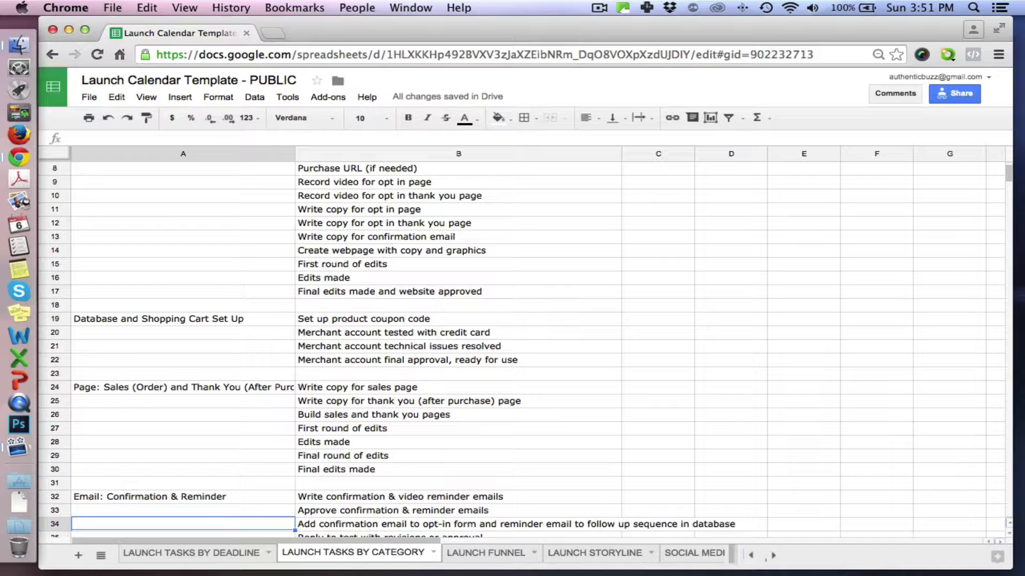
pyautogui.click(184, 535)
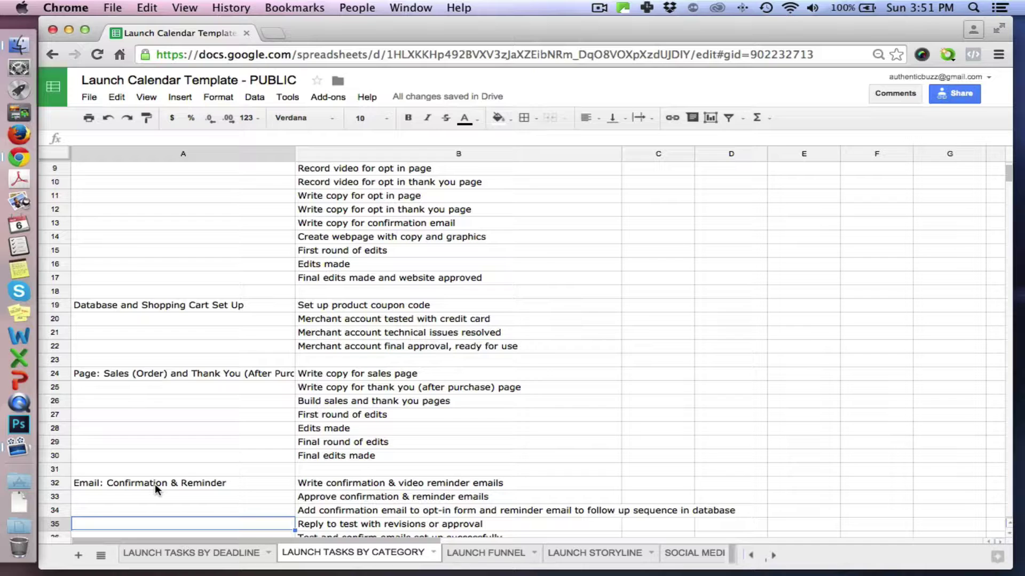
pyautogui.press('Down')
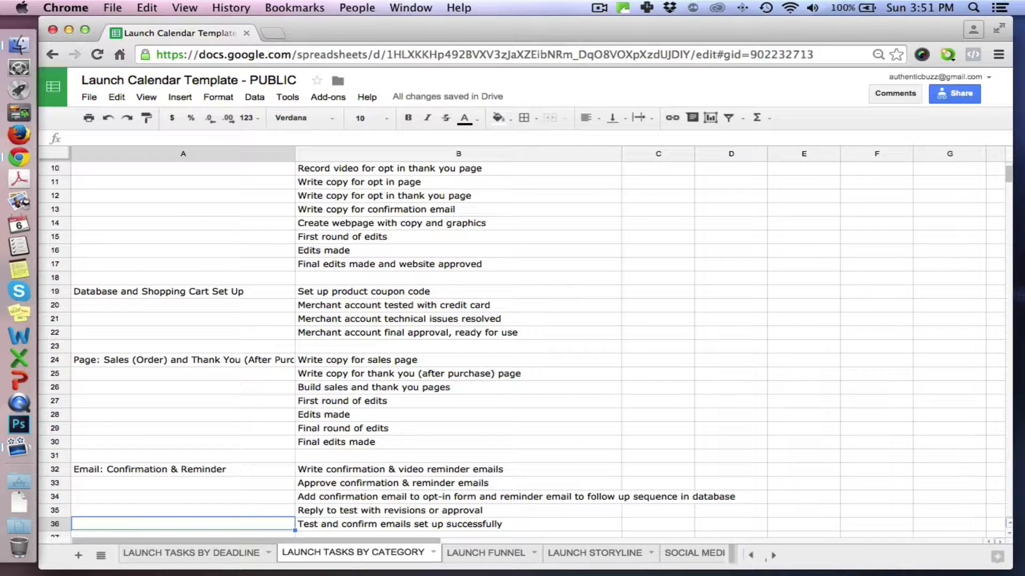
pyautogui.press('Down')
pyautogui.press('Down')
pyautogui.press('Down')
pyautogui.press('Down')
pyautogui.press('Down')
pyautogui.press('Down')
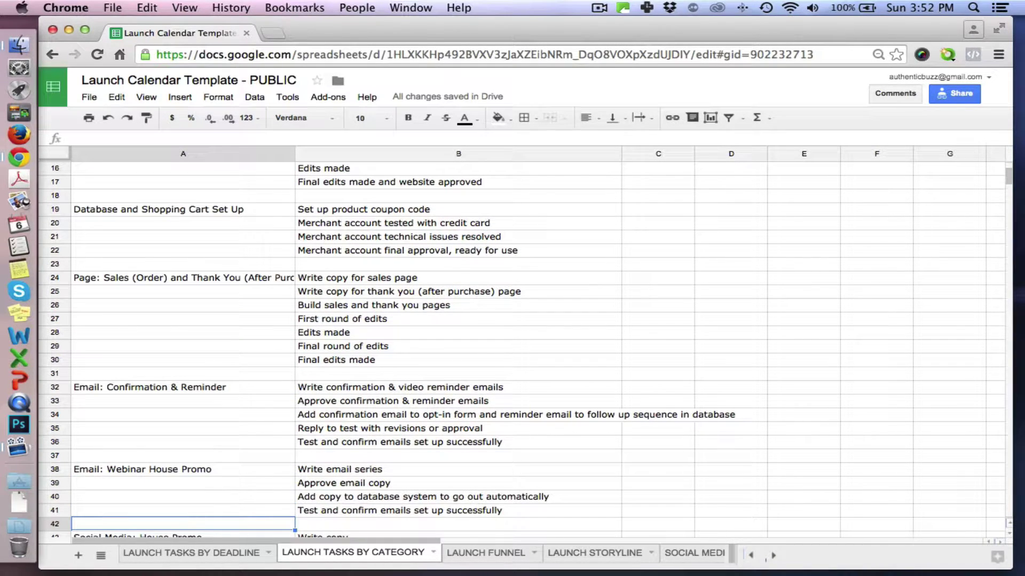
# - Review the Social Media: House Promo tasks through running the online ads
pyautogui.press('Down')
pyautogui.press('Down')
pyautogui.press('Down')
pyautogui.press('Down')
pyautogui.press('Down')
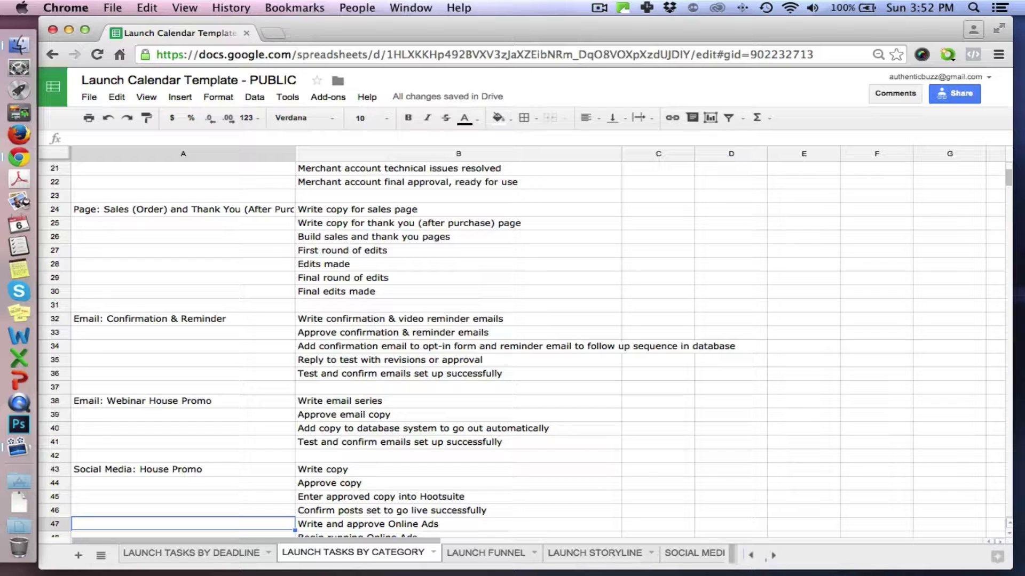
pyautogui.press('Down')
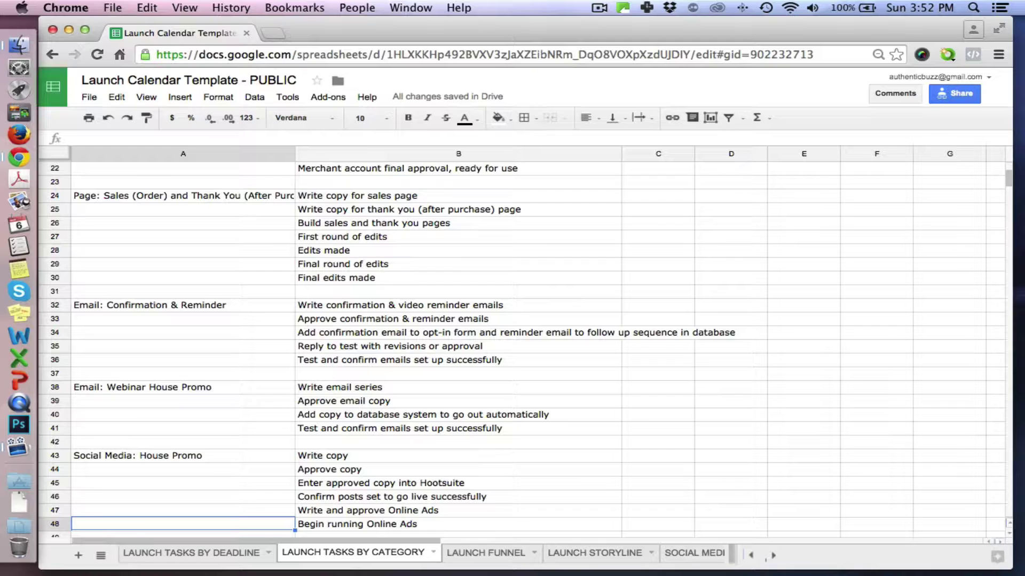
# - Review the Additional promotion tasks, from the house newsletter blurb to the online calendar submissions
pyautogui.press('Down')
pyautogui.press('Down')
pyautogui.press('Down')
pyautogui.press('Down')
pyautogui.press('Down')
pyautogui.press('Down')
pyautogui.press('Down')
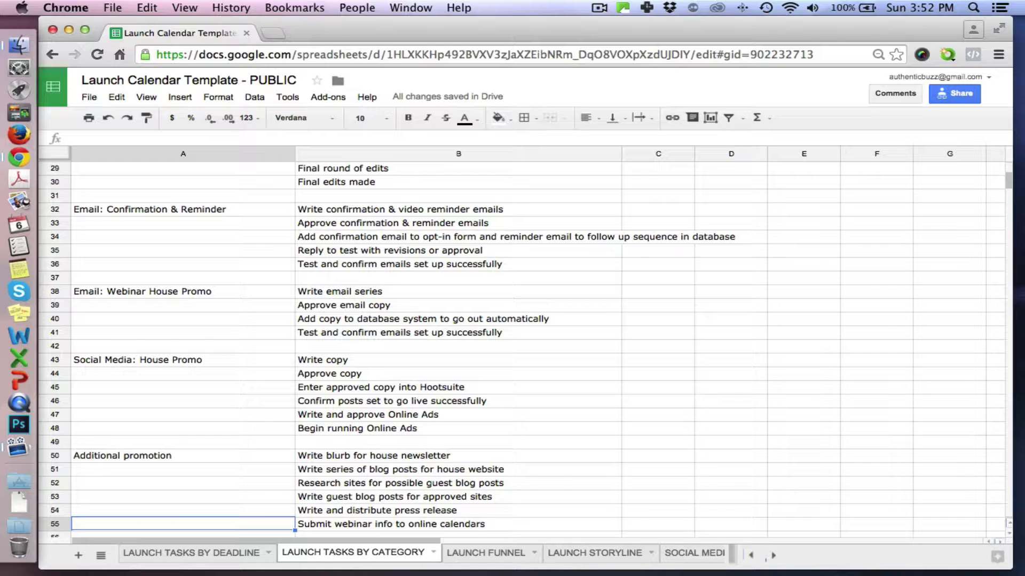
# - Review the Email: Affiliate Swipe tasks through the end of the category list, and return to the sheet's first row
pyautogui.press('Down')
pyautogui.press('Down')
pyautogui.press('Down')
pyautogui.press('Down')
pyautogui.press('Down')
pyautogui.press('Down')
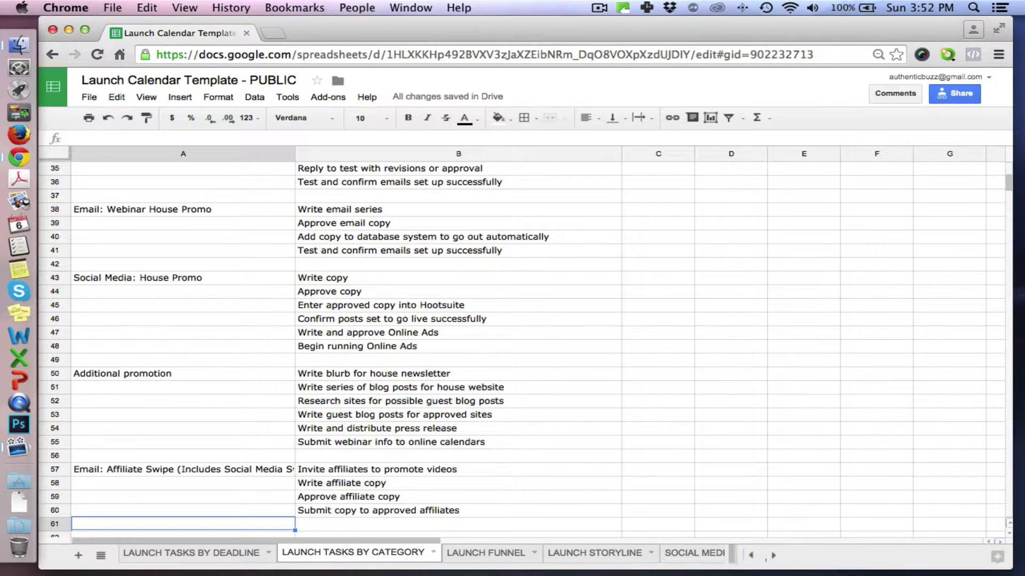
pyautogui.press('Down')
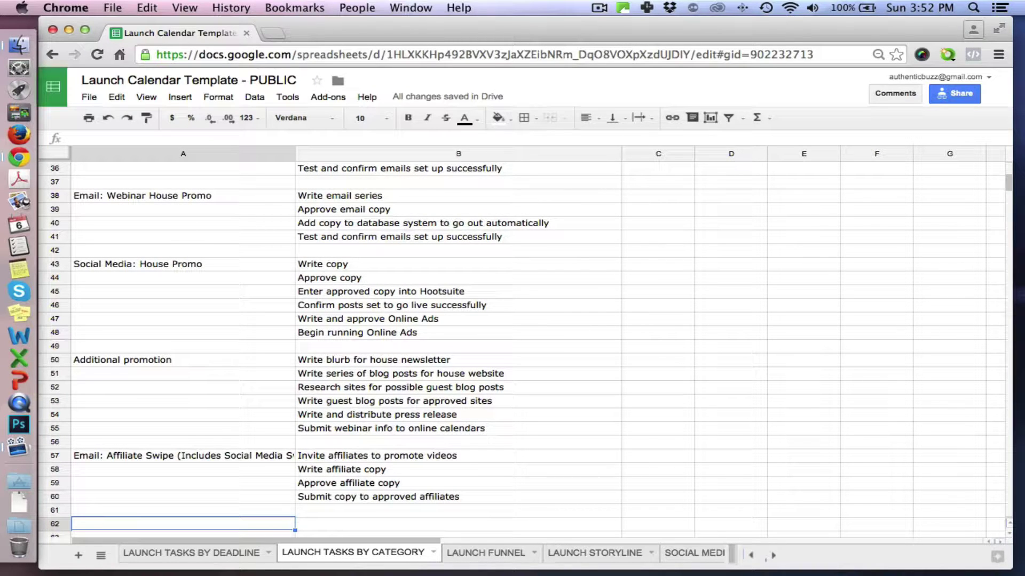
pyautogui.press('Down')
pyautogui.press('Down')
pyautogui.press('Down')
pyautogui.press('Down')
pyautogui.press('Down')
pyautogui.press('Down')
pyautogui.press('Down')
pyautogui.press('Down')
pyautogui.press('Down')
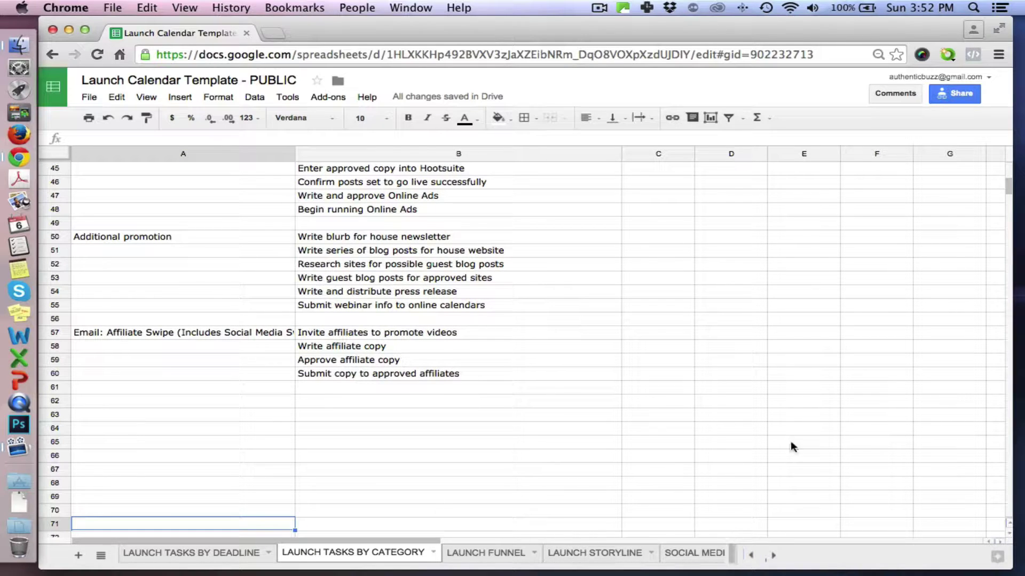
pyautogui.moveTo(1016, 184); pyautogui.dragTo(1008, 154)
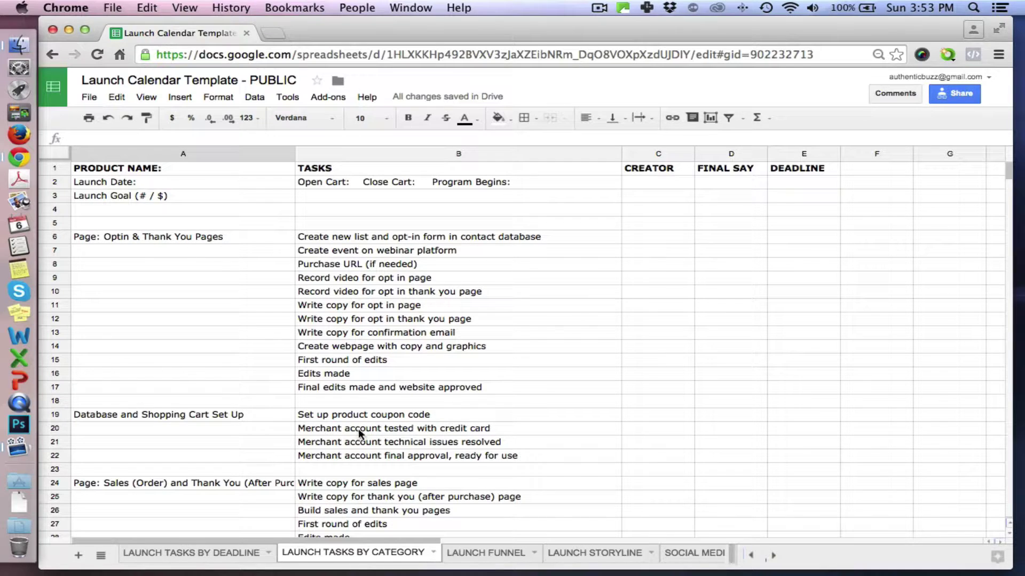
# - Open the LAUNCH TASKS BY DEADLINE sheet and review its tasks from the planning session through writing challenge emails
pyautogui.click(179, 555)
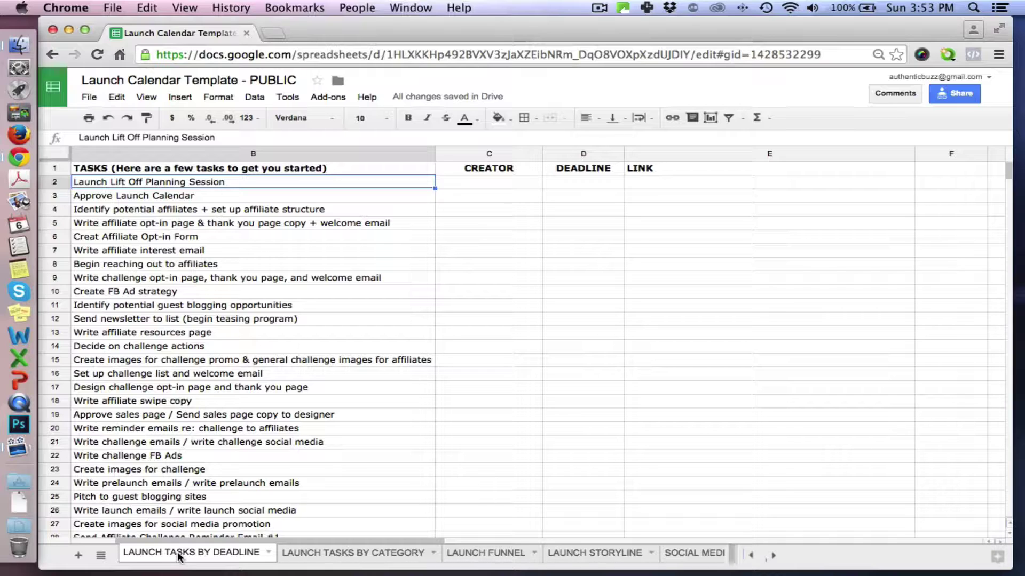
pyautogui.press('Down')
pyautogui.press('Down')
pyautogui.press('Down')
pyautogui.press('Down')
pyautogui.press('Down')
pyautogui.press('Down')
pyautogui.press('Down')
pyautogui.press('Down')
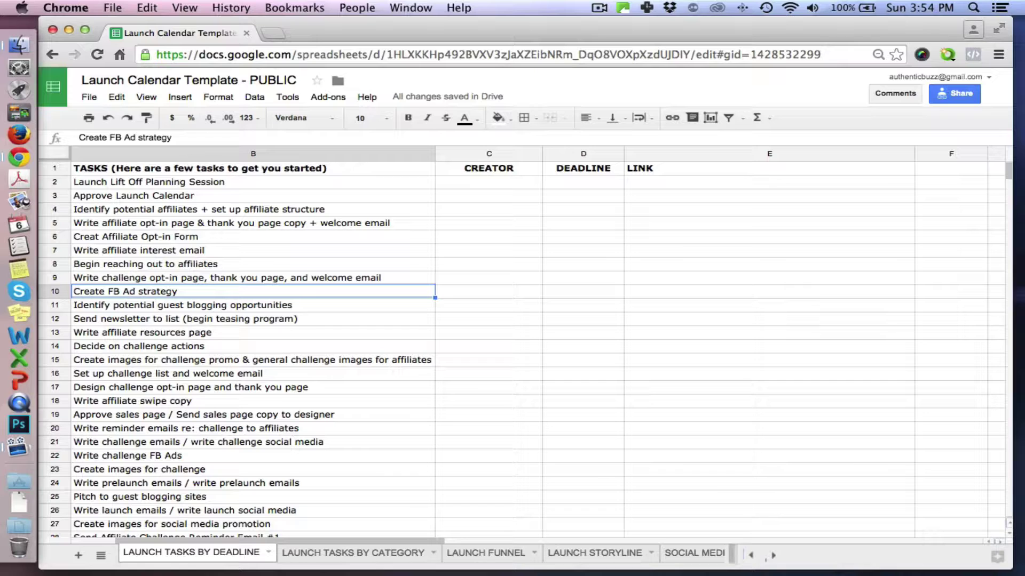
pyautogui.press('Down')
pyautogui.press('Down')
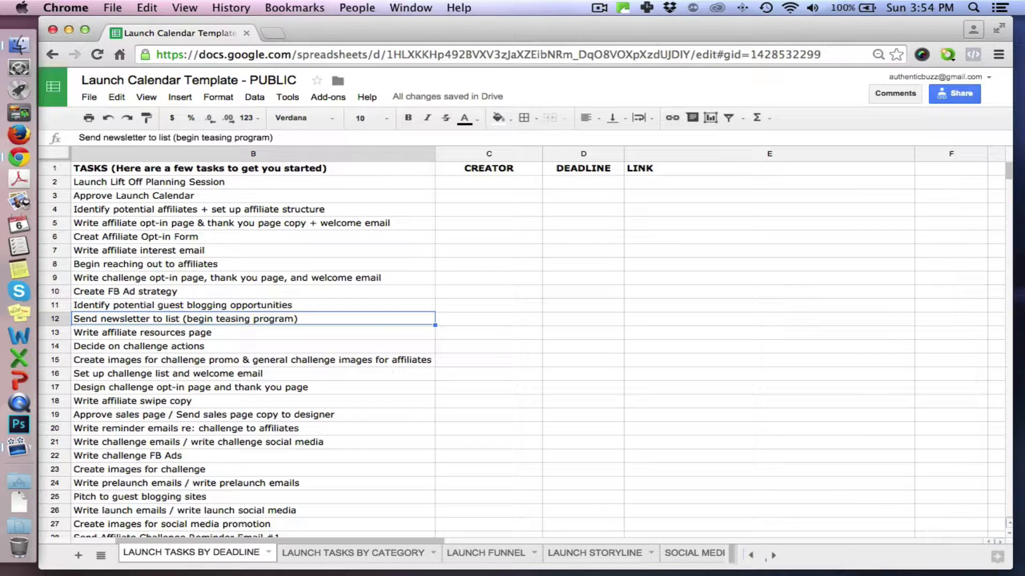
pyautogui.press('Down')
pyautogui.press('Down')
pyautogui.press('Down')
pyautogui.press('Down')
pyautogui.press('Down')
pyautogui.press('Down')
pyautogui.press('Down')
pyautogui.press('Down')
pyautogui.press('Down')
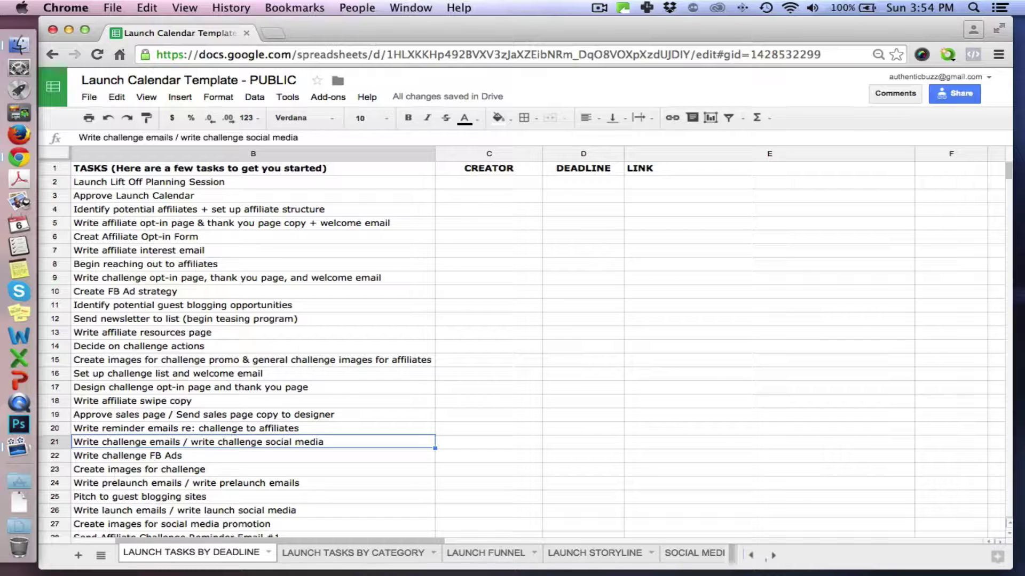
# - Review the deadline-ordered tasks from writing challenge FB ads through Challenge Participant Reminder Email #2
pyautogui.press('Down')
pyautogui.press('Down')
pyautogui.press('Down')
pyautogui.press('Down')
pyautogui.press('Down')
pyautogui.press('Down')
pyautogui.press('Down')
pyautogui.press('Down')
pyautogui.press('Down')
pyautogui.press('Down')
pyautogui.press('Down')
pyautogui.press('Down')
pyautogui.press('Down')
pyautogui.press('Down')
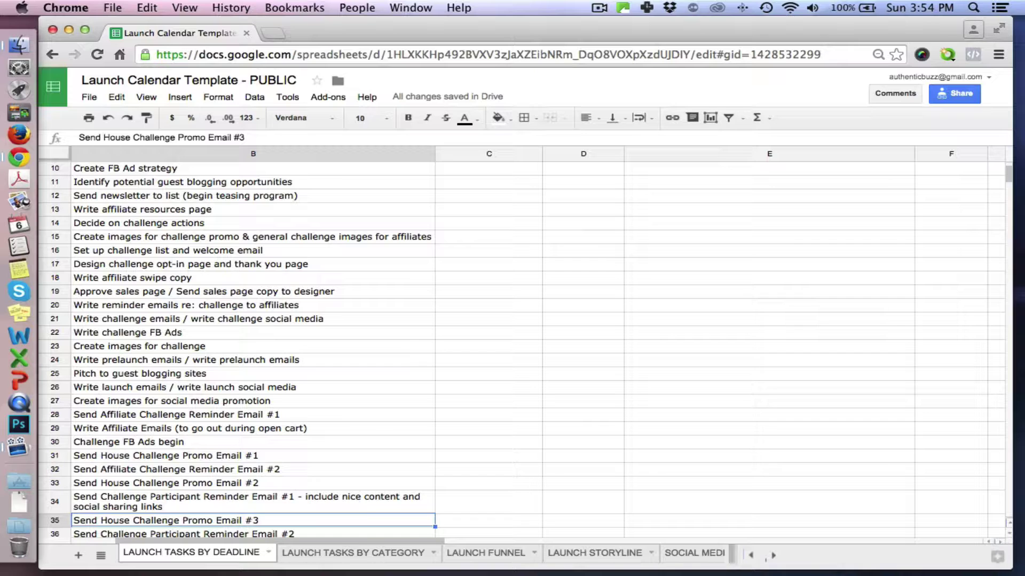
pyautogui.press('Down')
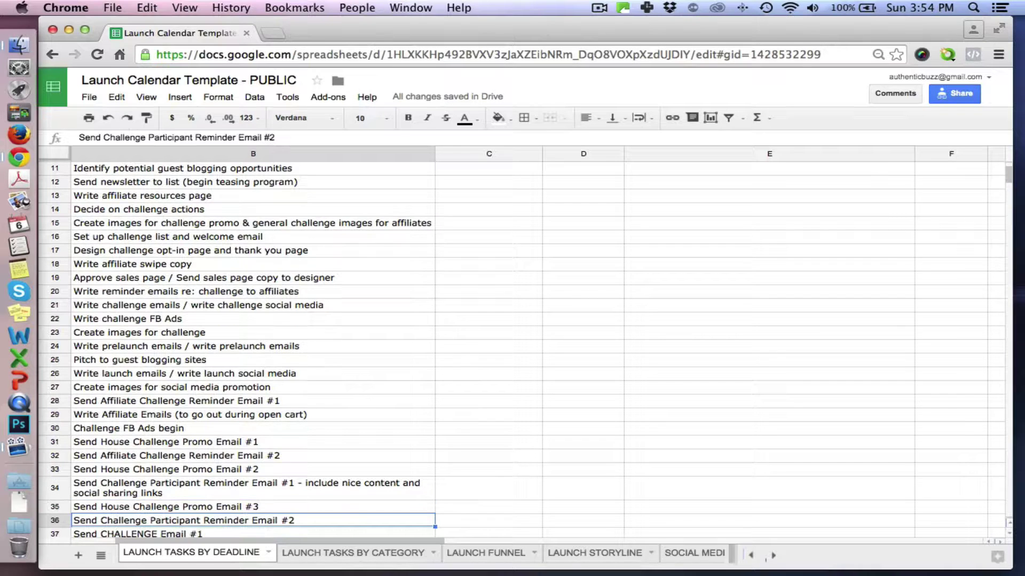
# - Re-examine the tasks between writing the affiliate emails and sending Affiliate Challenge Reminder Email #2
pyautogui.press('Up')
pyautogui.press('Up')
pyautogui.press('Up')
pyautogui.press('Up')
pyautogui.press('Up')
pyautogui.press('Up')
pyautogui.press('Up')
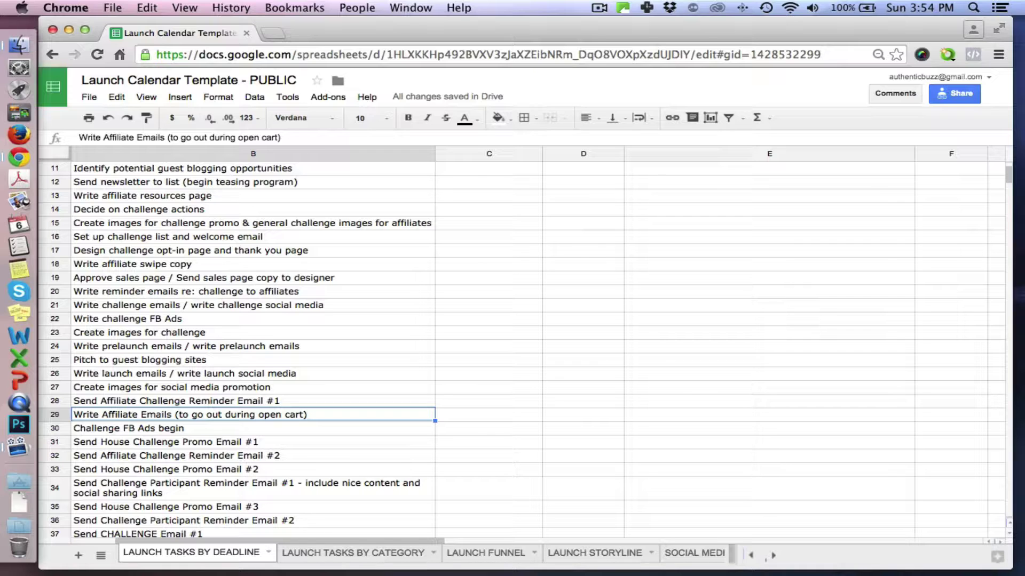
pyautogui.press('Down')
pyautogui.press('Down')
pyautogui.press('Down')
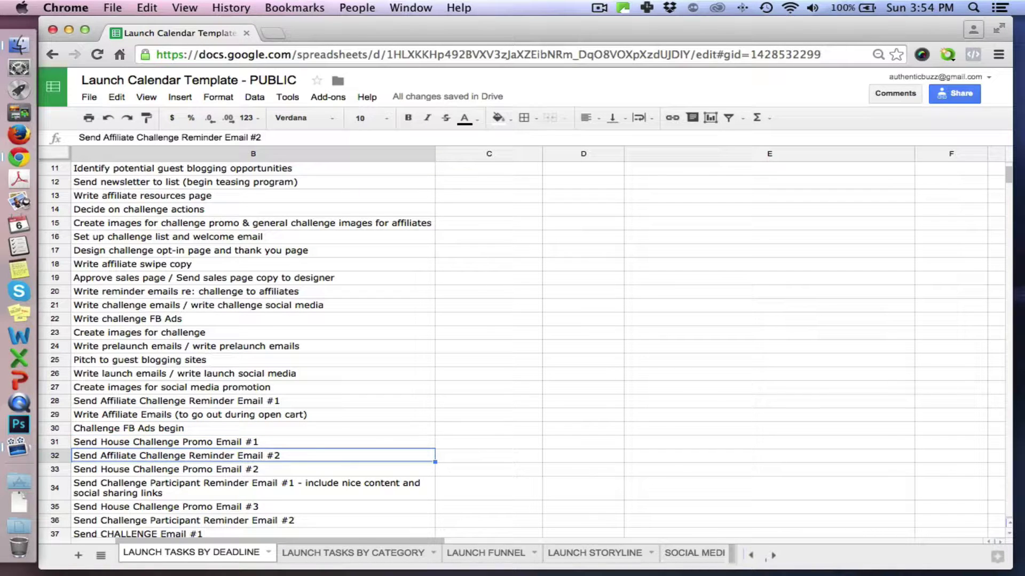
pyautogui.press('Up')
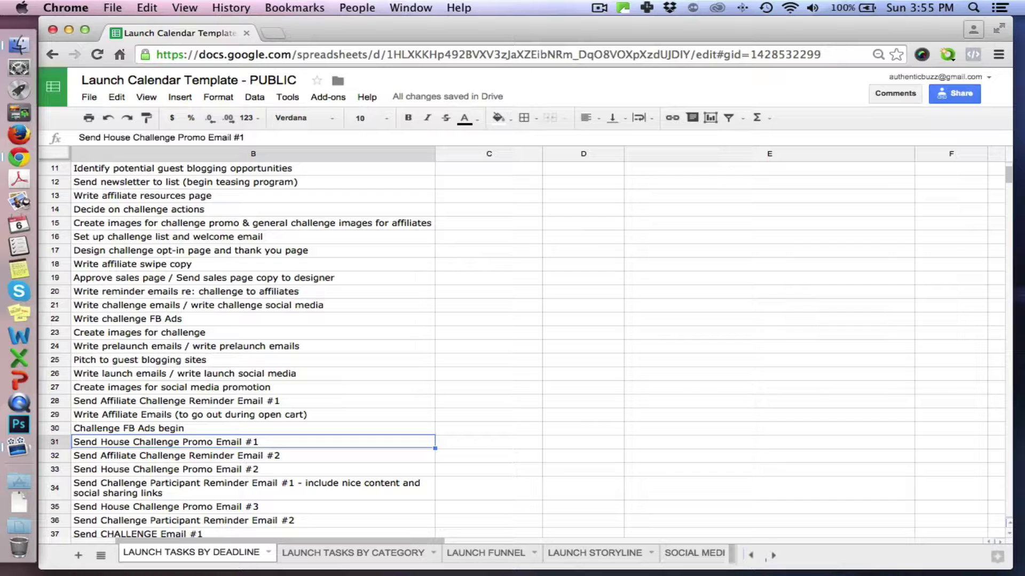
# - Review the send tasks through CHALLENGE Email #8, and return to the deadline sheet's first row
pyautogui.press('Down')
pyautogui.press('Down')
pyautogui.press('Down')
pyautogui.press('Down')
pyautogui.press('Down')
pyautogui.press('Down')
pyautogui.press('Down')
pyautogui.press('Down')
pyautogui.press('Down')
pyautogui.press('Down')
pyautogui.press('Down')
pyautogui.press('Down')
pyautogui.press('Down')
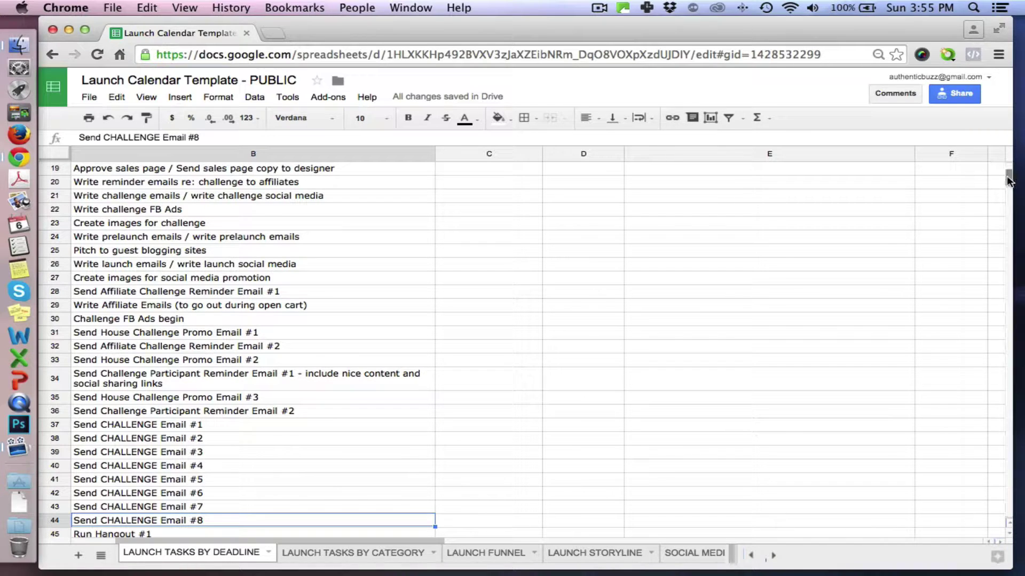
pyautogui.moveTo(1009, 175); pyautogui.dragTo(1009, 163)
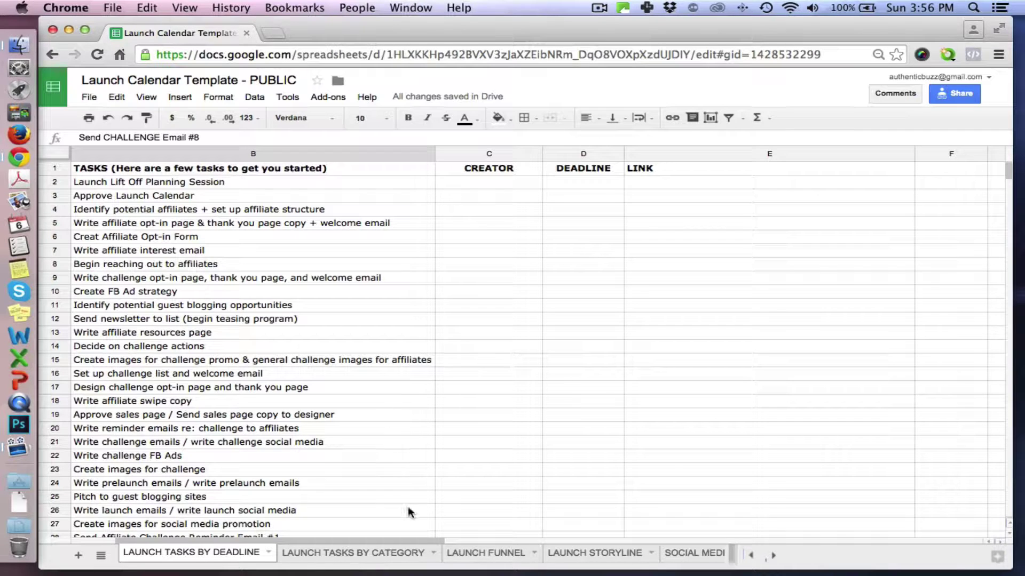
# - Open the LAUNCH FUNNEL sheet and examine its three paths before and during launch from the title row down
pyautogui.click(492, 553)
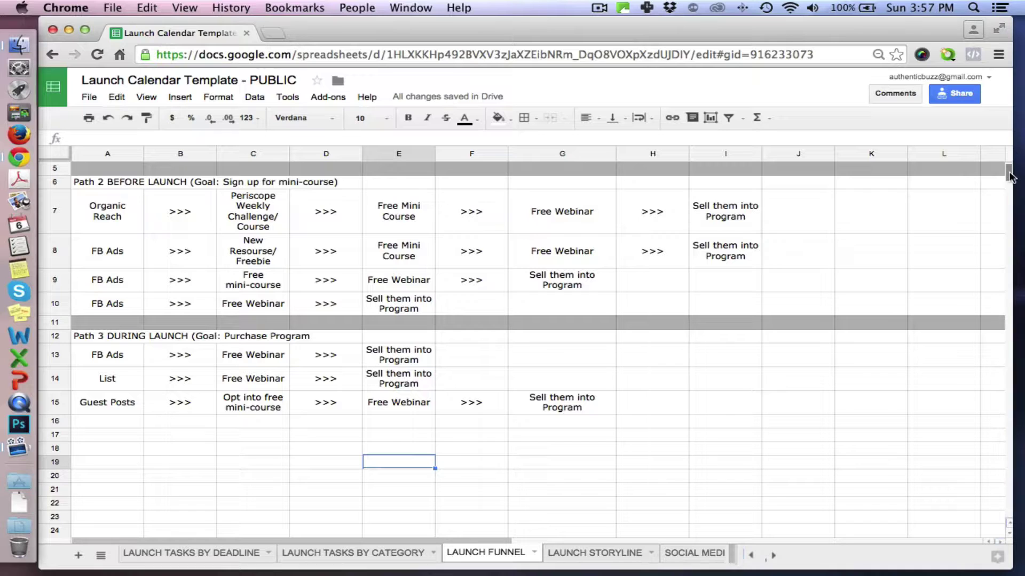
pyautogui.moveTo(1009, 177); pyautogui.dragTo(1008, 160)
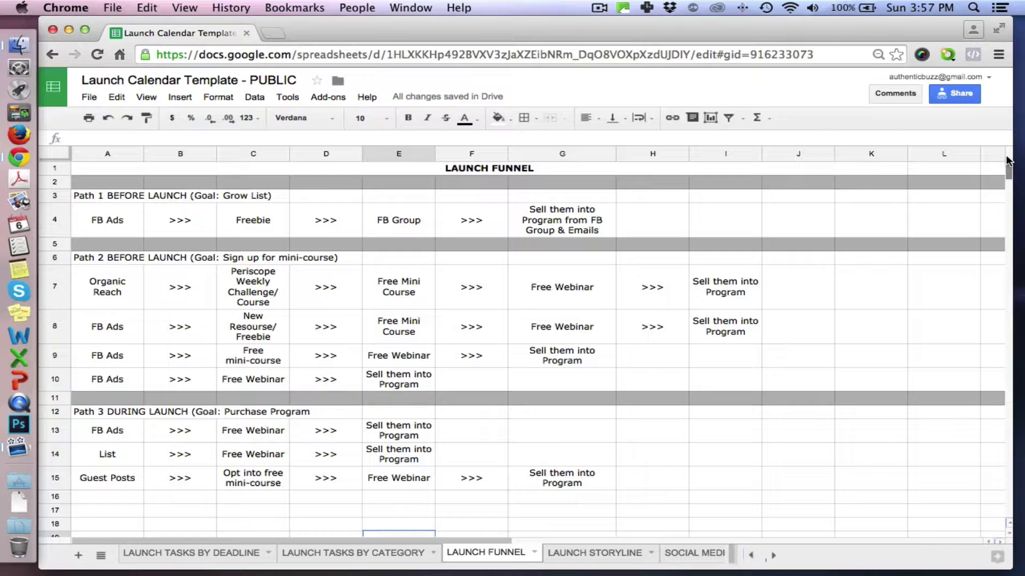
pyautogui.click(881, 169)
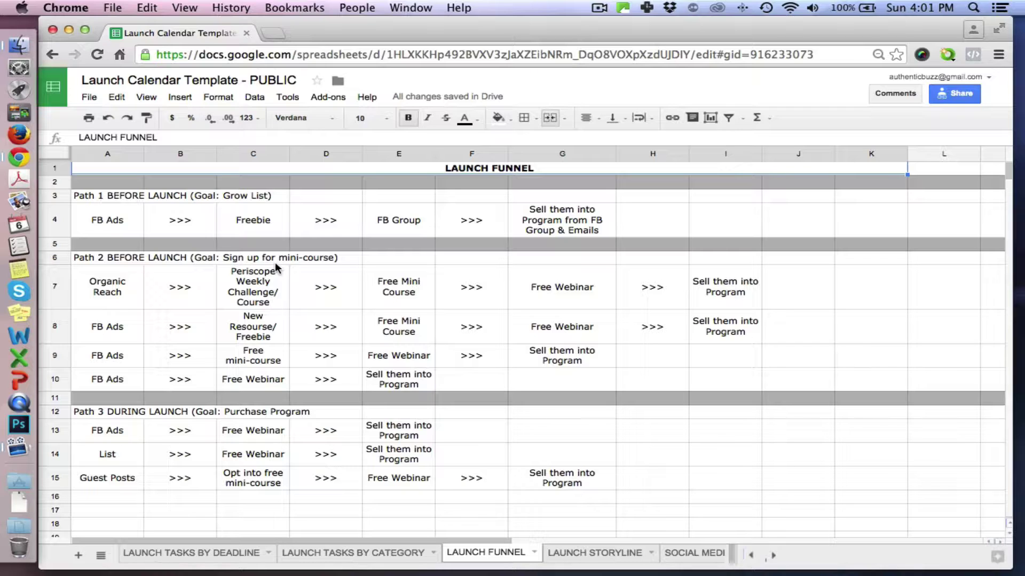
# - Open the LAUNCH STORYLINE sheet and examine its prelaunch and challenge phases with their daily email rows
pyautogui.click(589, 555)
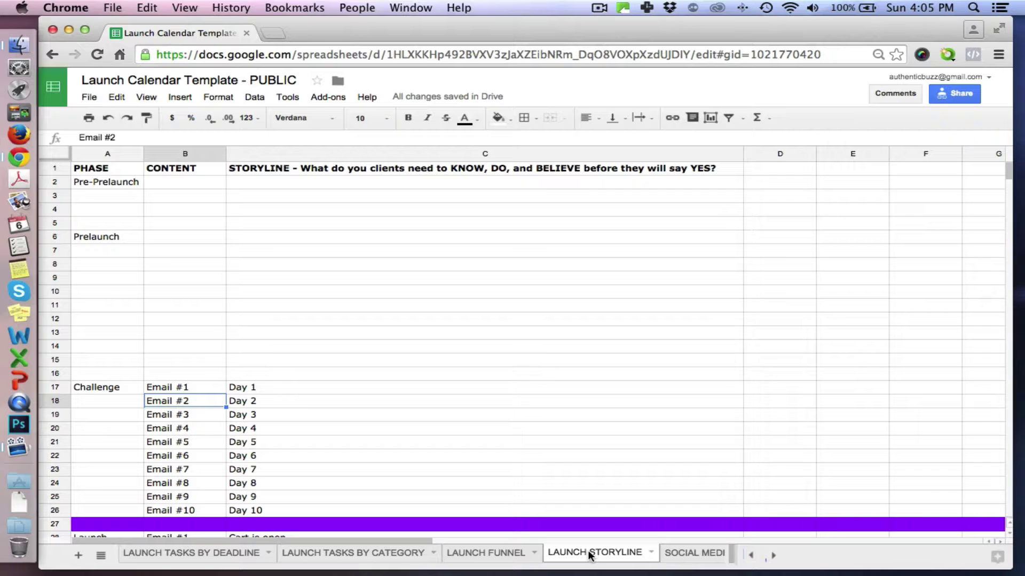
pyautogui.press('Down')
pyautogui.press('Down')
pyautogui.press('Down')
pyautogui.press('Down')
pyautogui.press('Down')
pyautogui.press('Down')
pyautogui.press('Down')
pyautogui.press('Down')
pyautogui.press('Down')
pyautogui.press('Down')
pyautogui.press('Down')
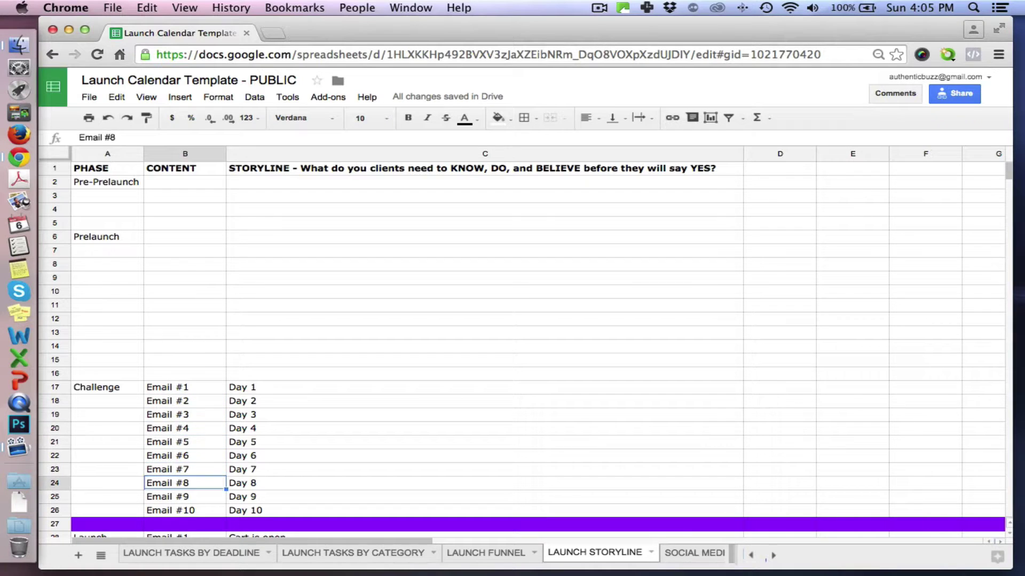
pyautogui.press('Up')
pyautogui.press('Up')
pyautogui.press('Up')
pyautogui.press('Up')
pyautogui.press('Up')
pyautogui.press('Up')
pyautogui.press('Up')
pyautogui.press('Up')
pyautogui.press('Up')
pyautogui.press('Up')
pyautogui.press('Up')
pyautogui.press('Up')
pyautogui.press('Up')
pyautogui.press('Up')
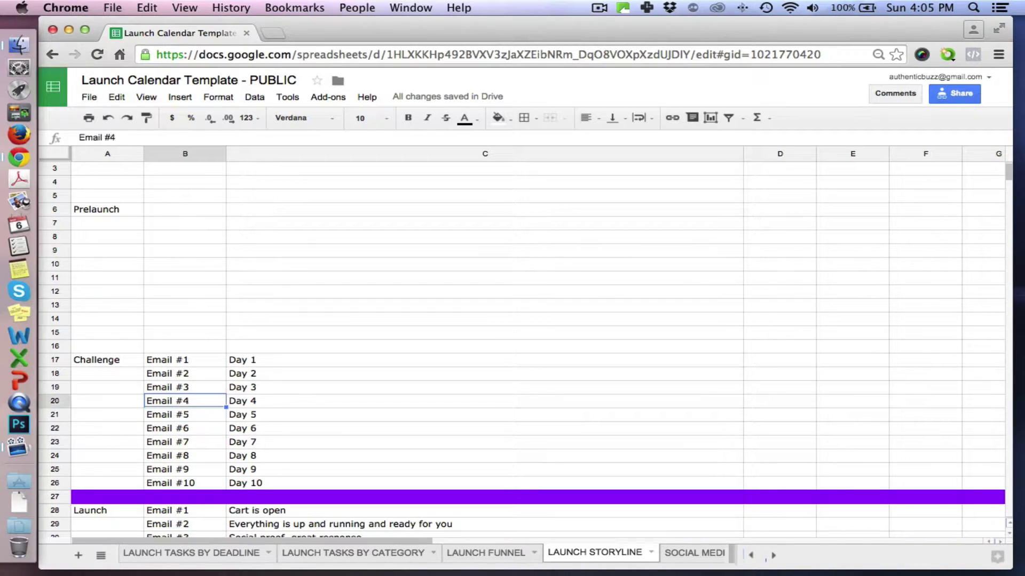
# - Examine the challenge emails in the storyline day by day, from Day 1 through Day 8
pyautogui.press('Down')
pyautogui.press('Down')
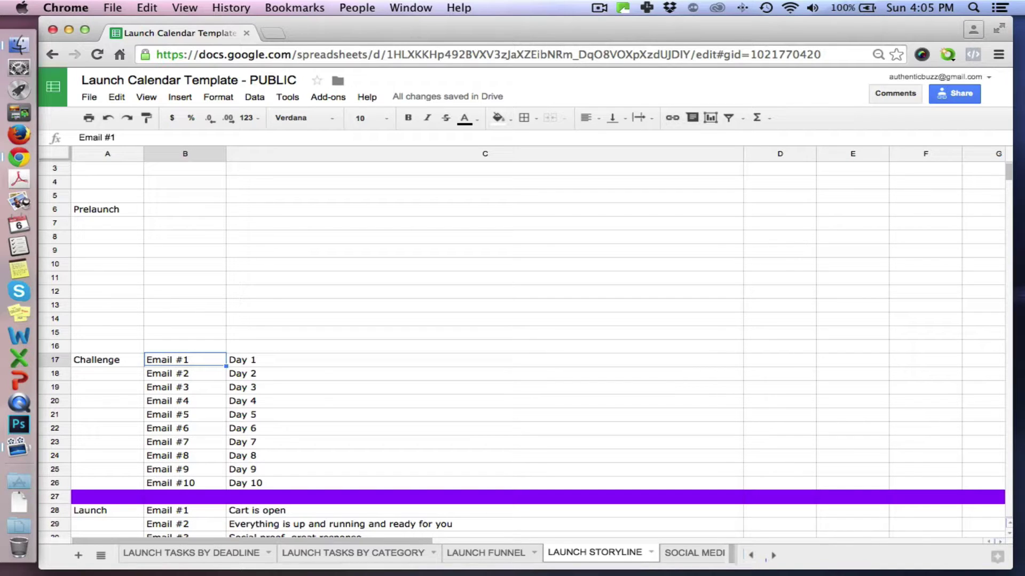
pyautogui.press('Right')
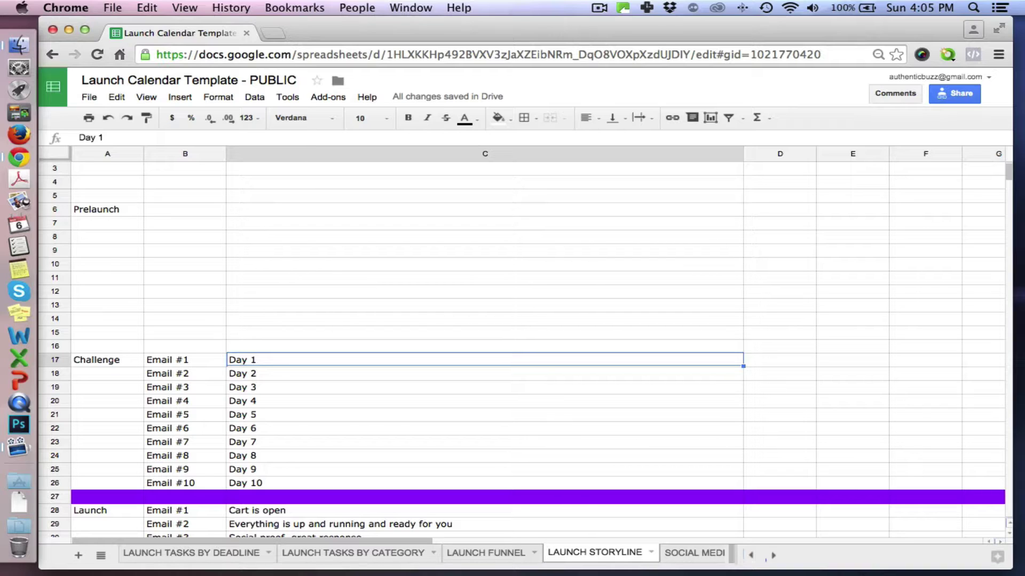
pyautogui.click(485, 373)
pyautogui.click(484, 387)
pyautogui.click(484, 373)
pyautogui.click(485, 387)
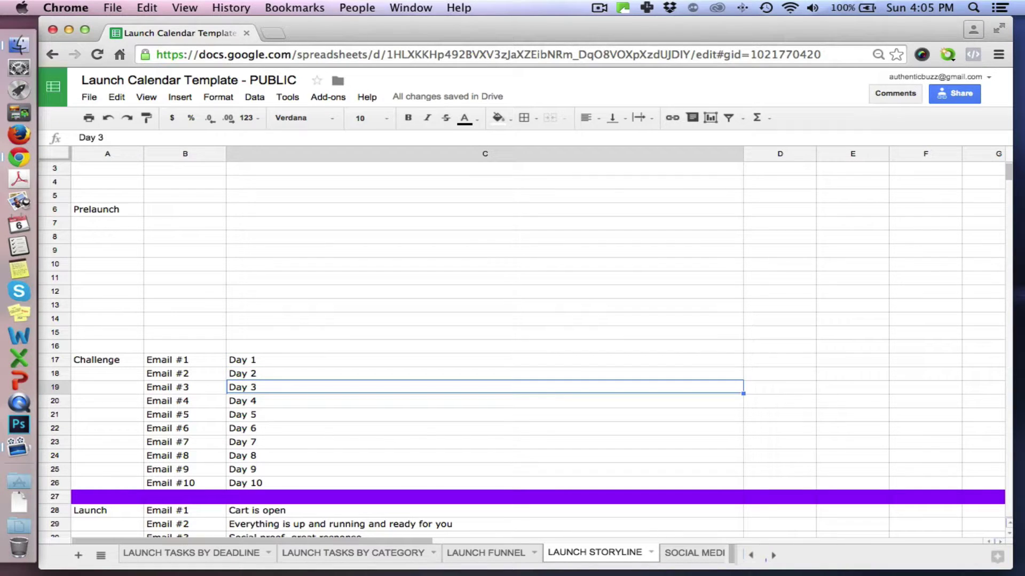
pyautogui.click(484, 401)
pyautogui.click(484, 414)
pyautogui.click(484, 428)
pyautogui.click(485, 441)
pyautogui.click(485, 455)
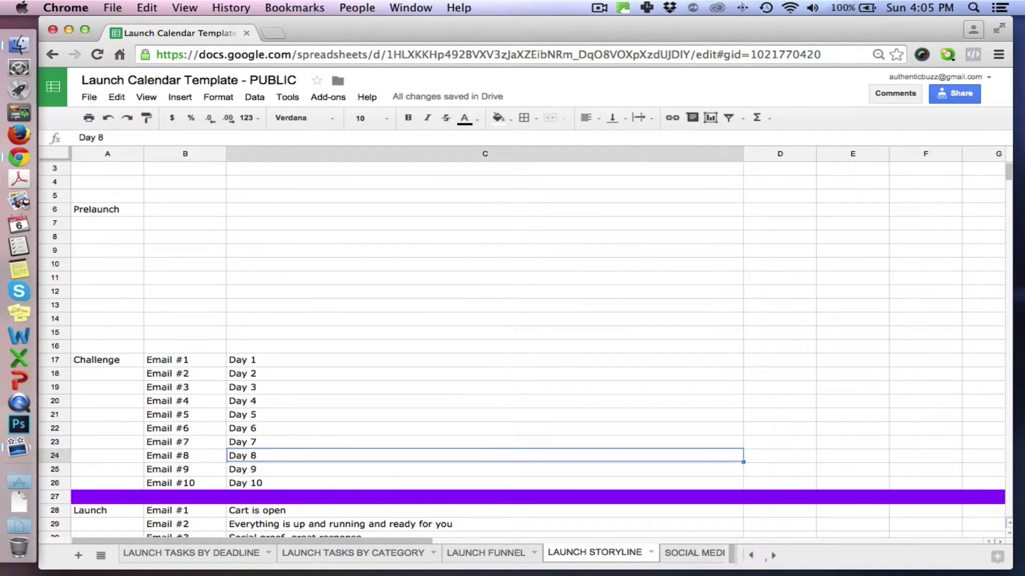
# - Skim the launch-phase email topics from "Cart is open" down to the rows just below Email #10b
pyautogui.click(485, 510)
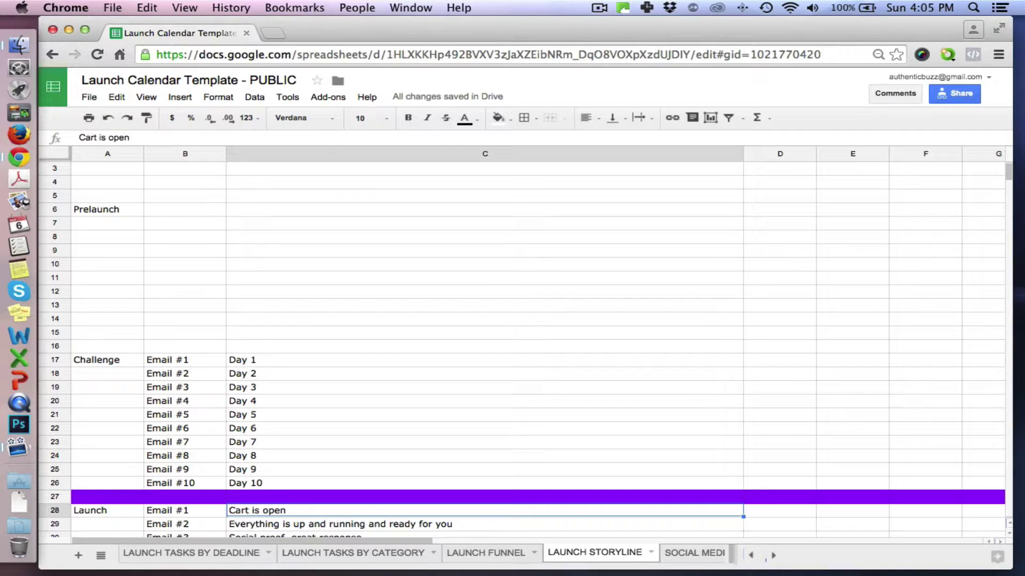
pyautogui.press('Down')
pyautogui.press('Down')
pyautogui.press('Down')
pyautogui.press('Down')
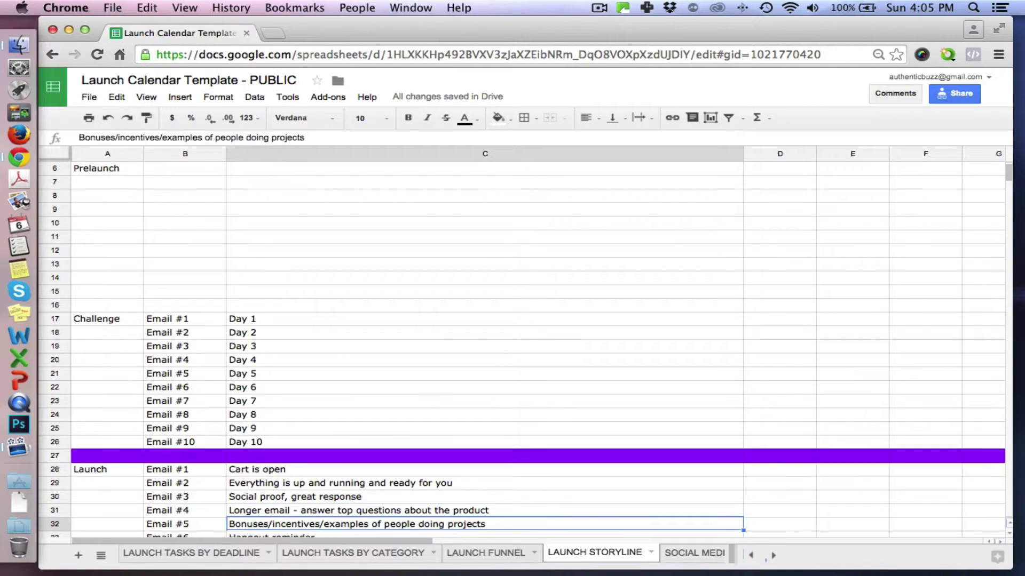
pyautogui.press('Down')
pyautogui.press('Down')
pyautogui.press('Down')
pyautogui.press('Down')
pyautogui.press('Down')
pyautogui.press('Down')
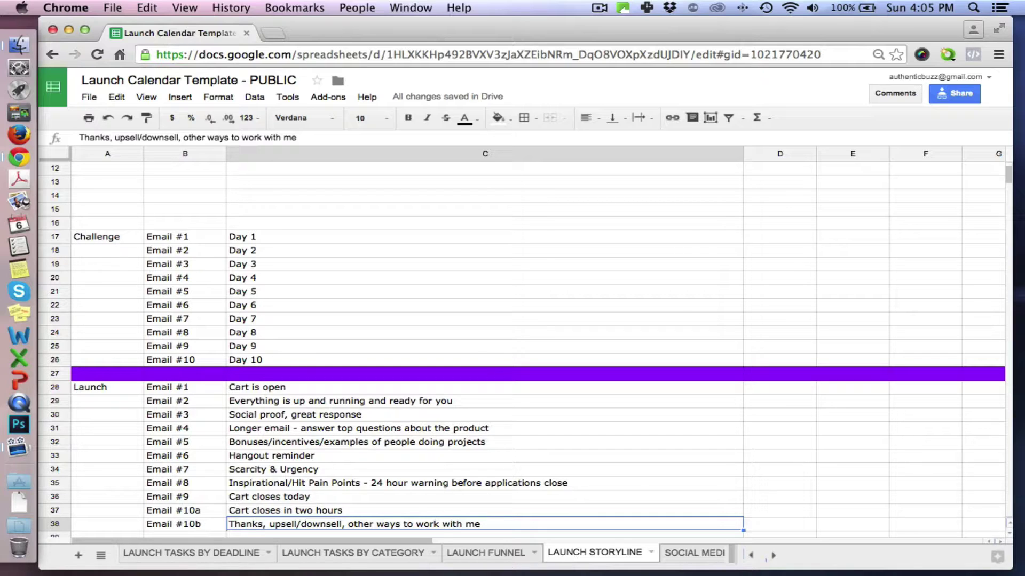
pyautogui.press('Down')
pyautogui.press('Down')
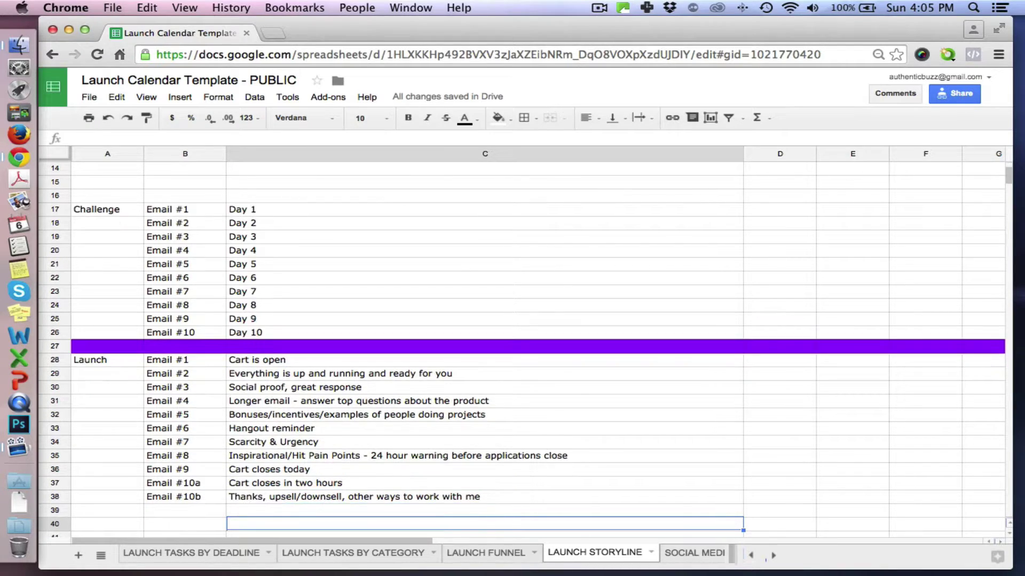
pyautogui.press('Up')
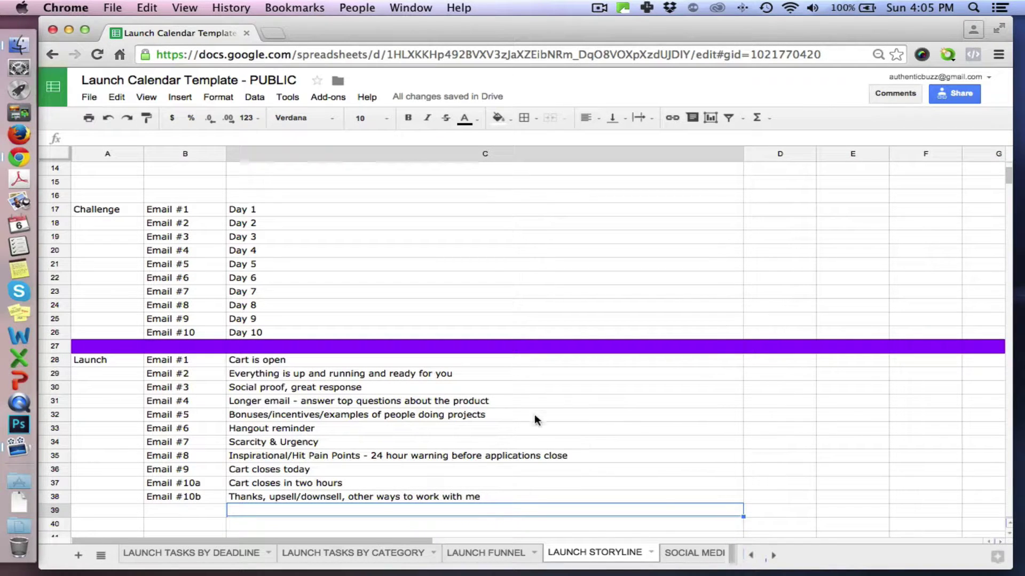
# - Examine launch Emails #1 to #6 one at a time, from "Cart is open" to "Hangout reminder"
pyautogui.click(277, 358)
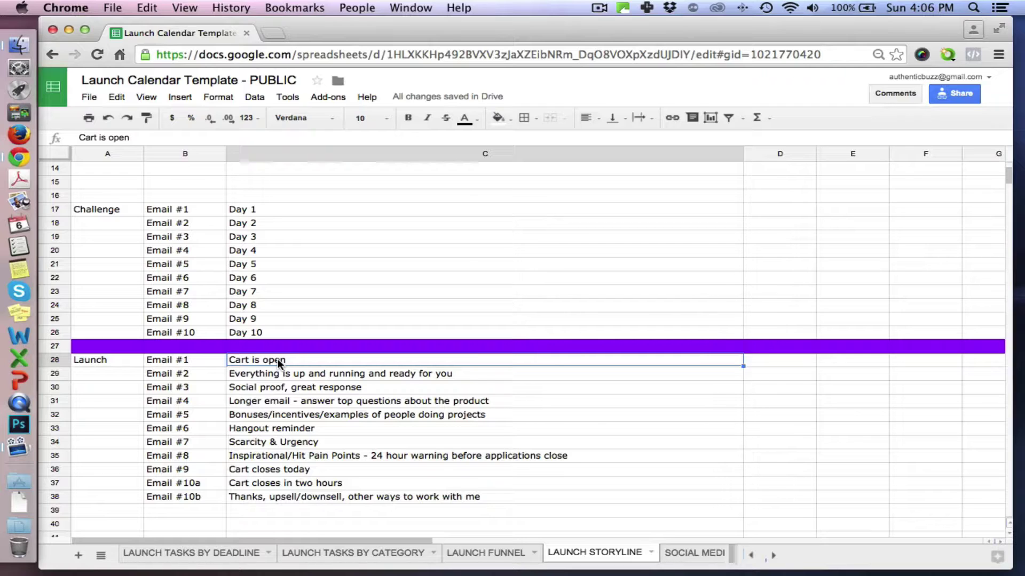
pyautogui.press('Down')
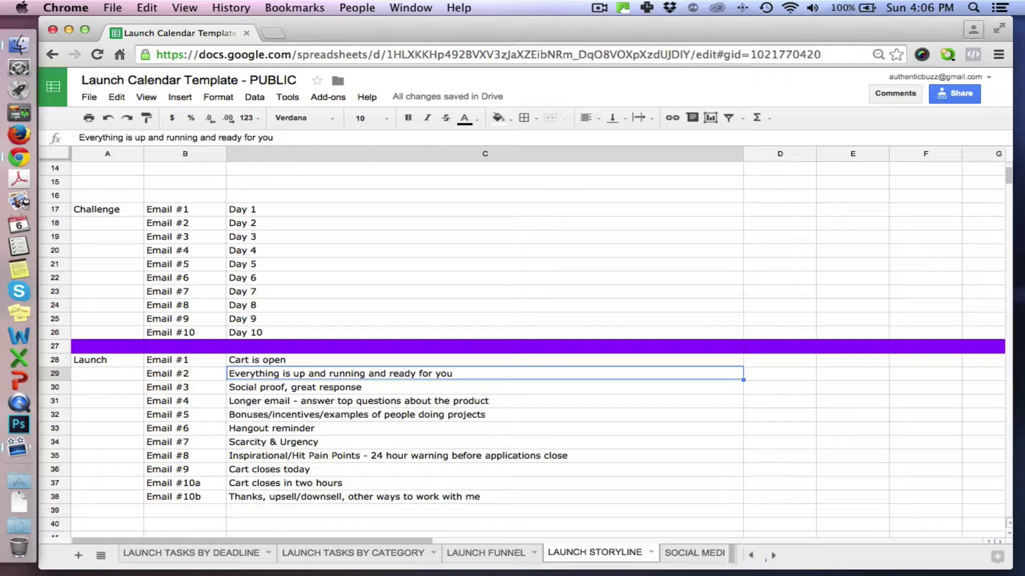
pyautogui.click(484, 387)
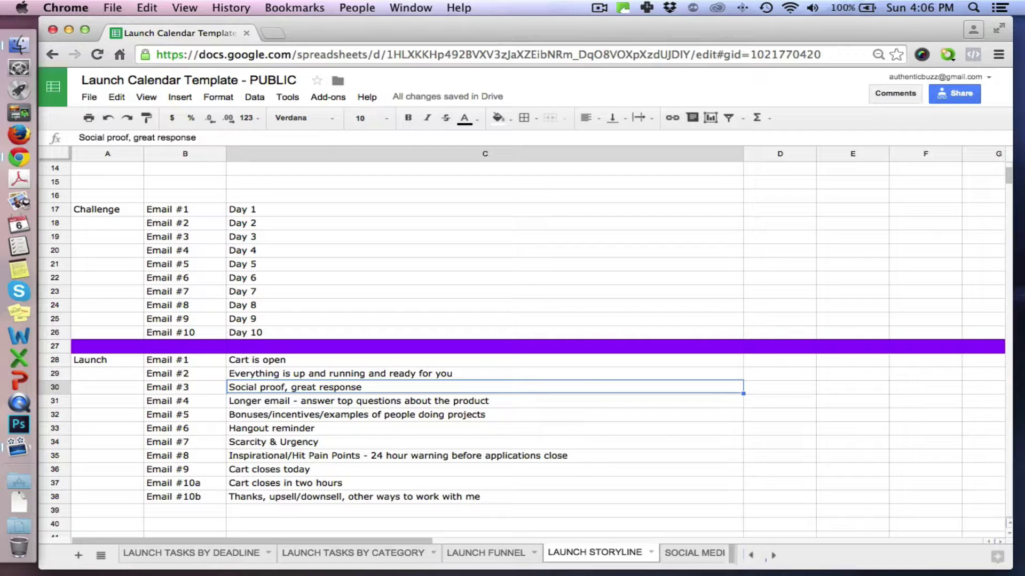
pyautogui.click(485, 401)
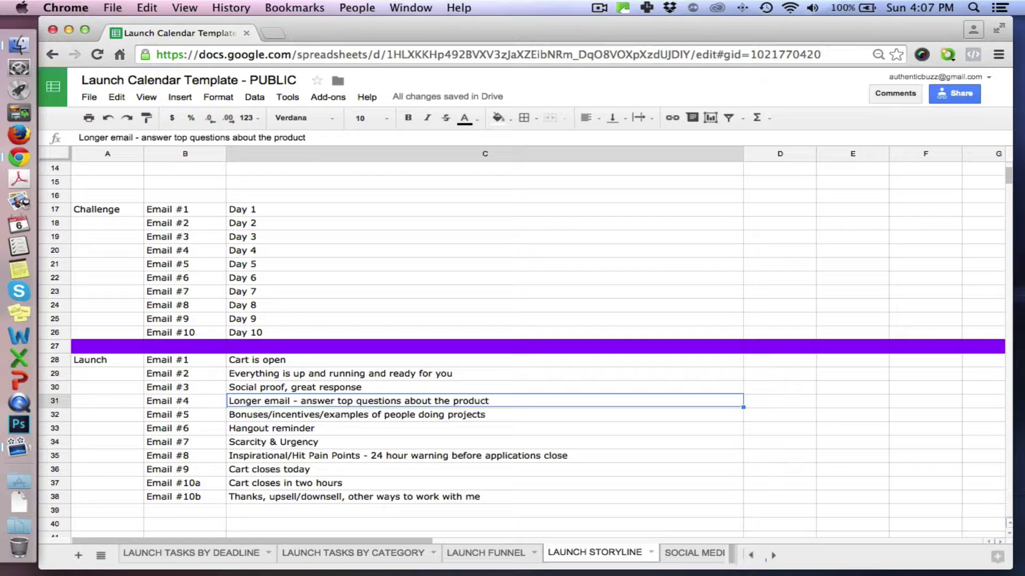
pyautogui.click(356, 415)
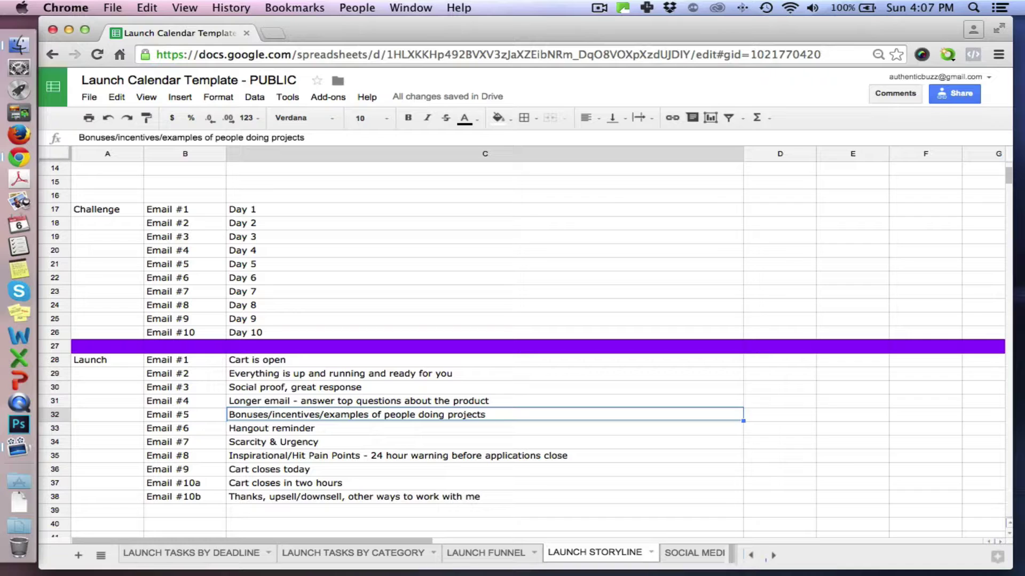
pyautogui.click(485, 428)
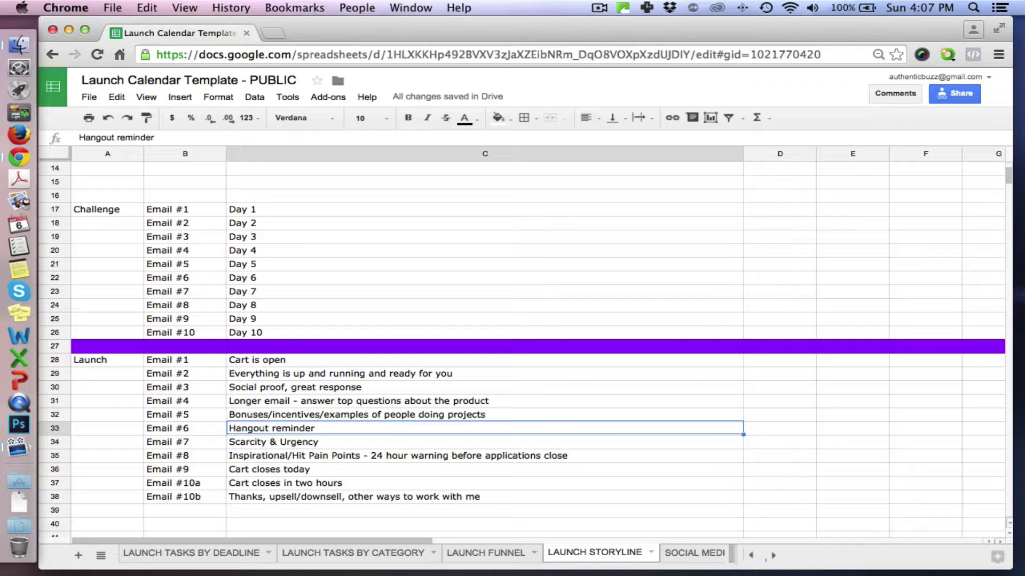
# - Examine the closing launch emails one at a time, from "Scarcity & Urgency" to the thanks and upsell/downsell Email #10b
pyautogui.press('Down')
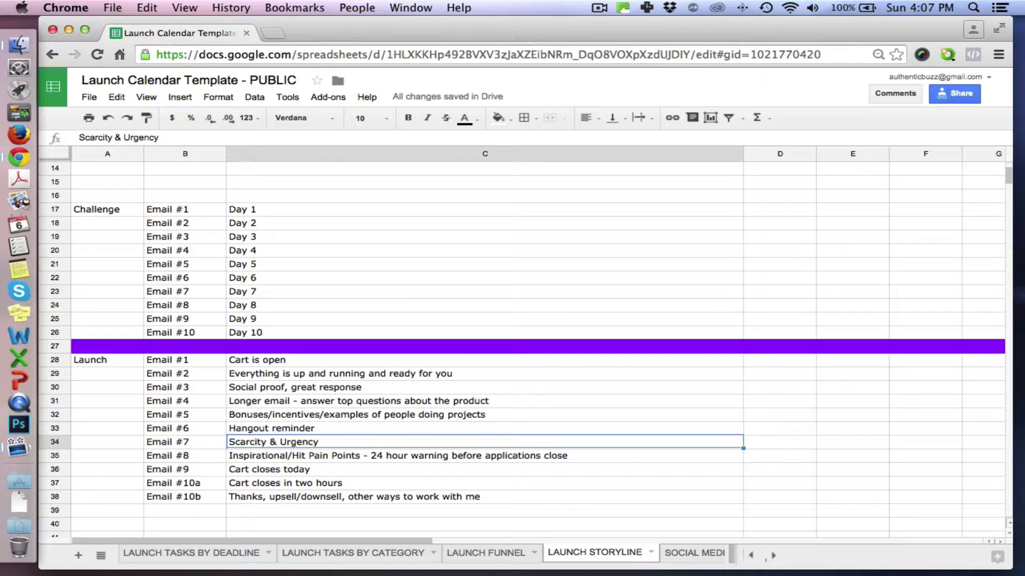
pyautogui.click(398, 455)
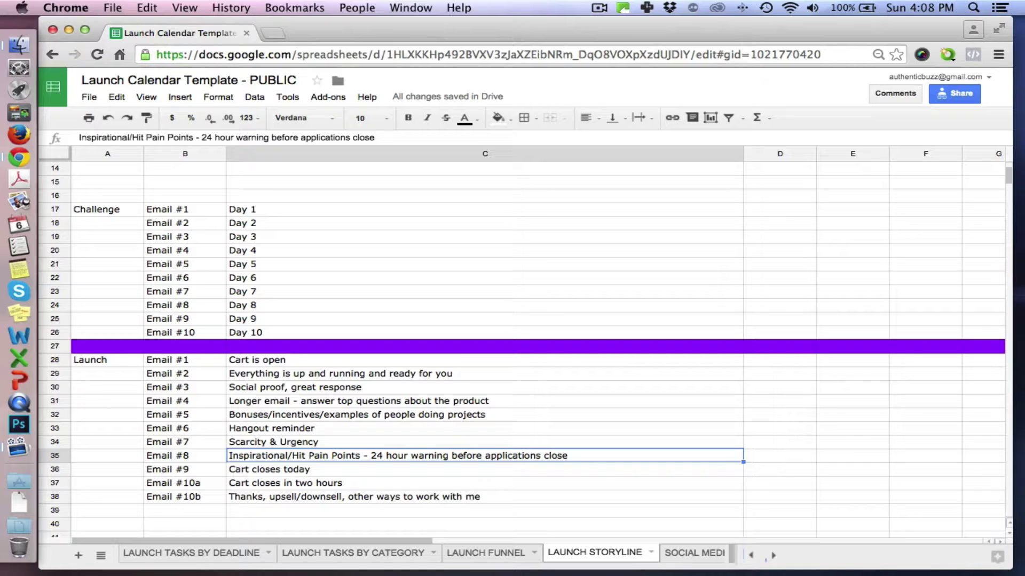
pyautogui.click(485, 469)
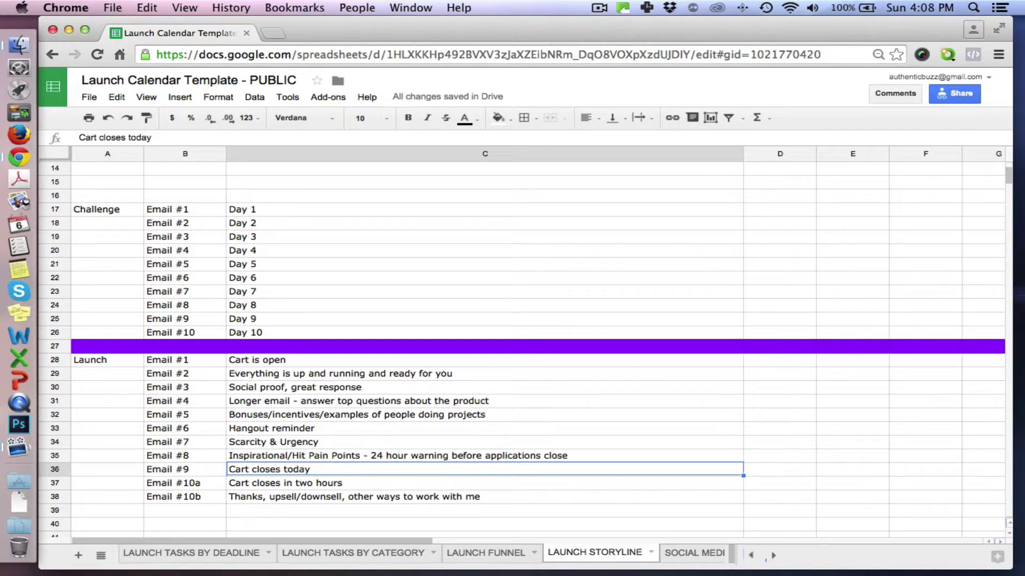
pyautogui.click(485, 483)
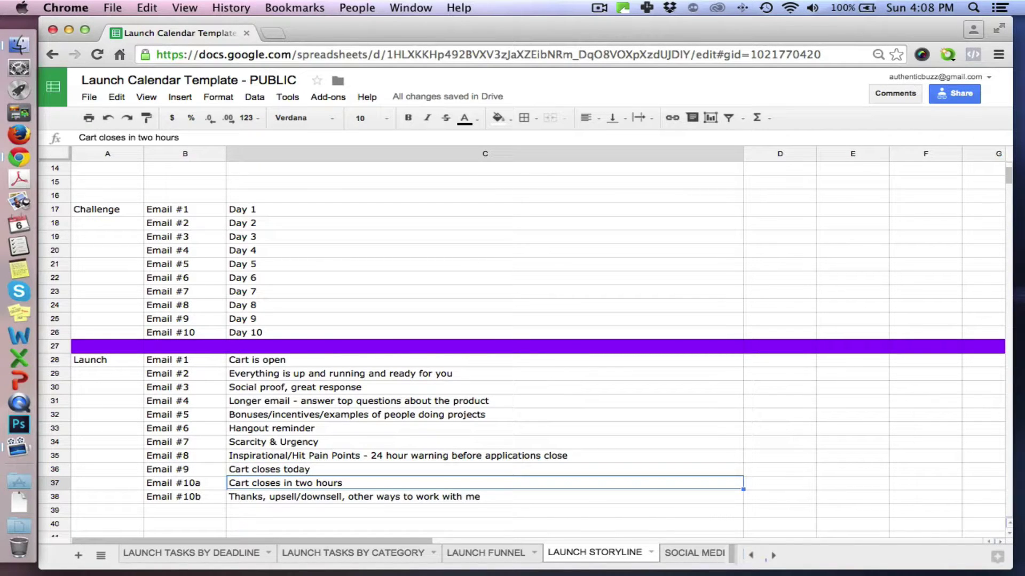
pyautogui.click(485, 496)
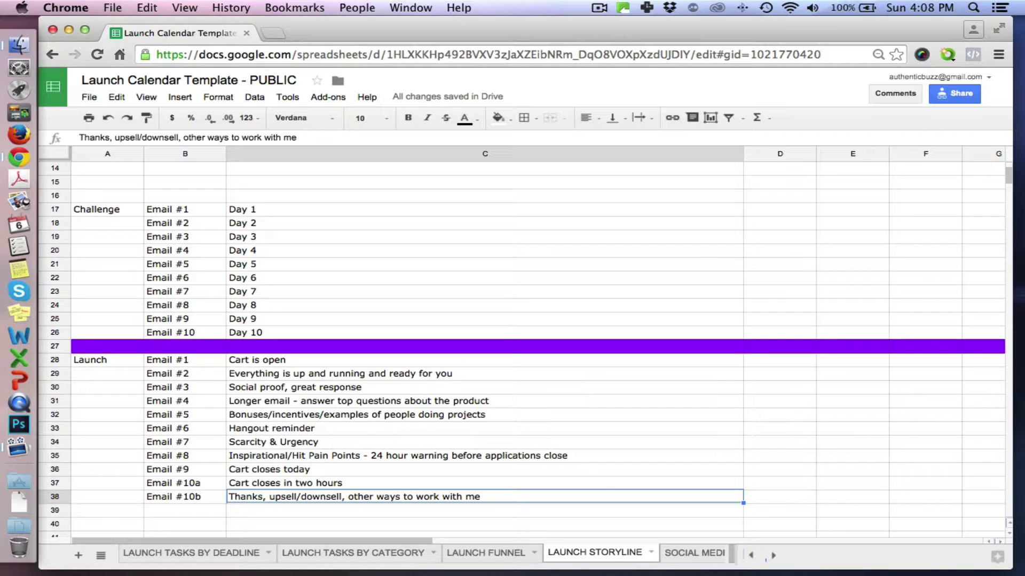
pyautogui.press('Down')
pyautogui.press('Down')
pyautogui.press('Down')
pyautogui.press('Down')
pyautogui.press('Down')
pyautogui.press('Down')
pyautogui.press('Down')
pyautogui.press('Down')
pyautogui.press('Down')
pyautogui.press('Down')
pyautogui.press('Down')
pyautogui.press('Down')
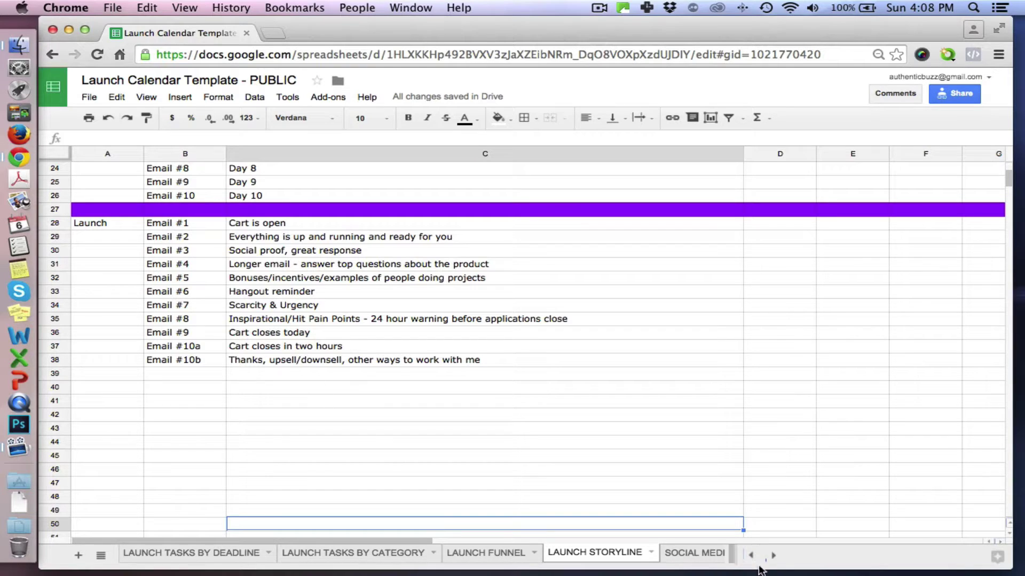
# - Open the SOCIAL MEDIA sheet and examine its daily posting grid, including the Monday cells for Facebook Page #1 and #2
pyautogui.click(698, 556)
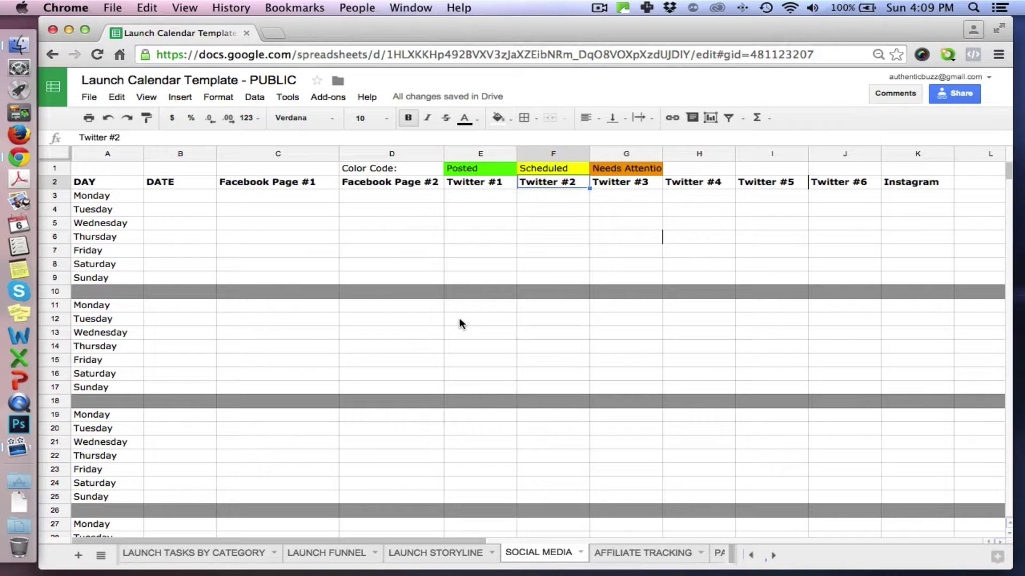
pyautogui.click(288, 202)
pyautogui.click(381, 191)
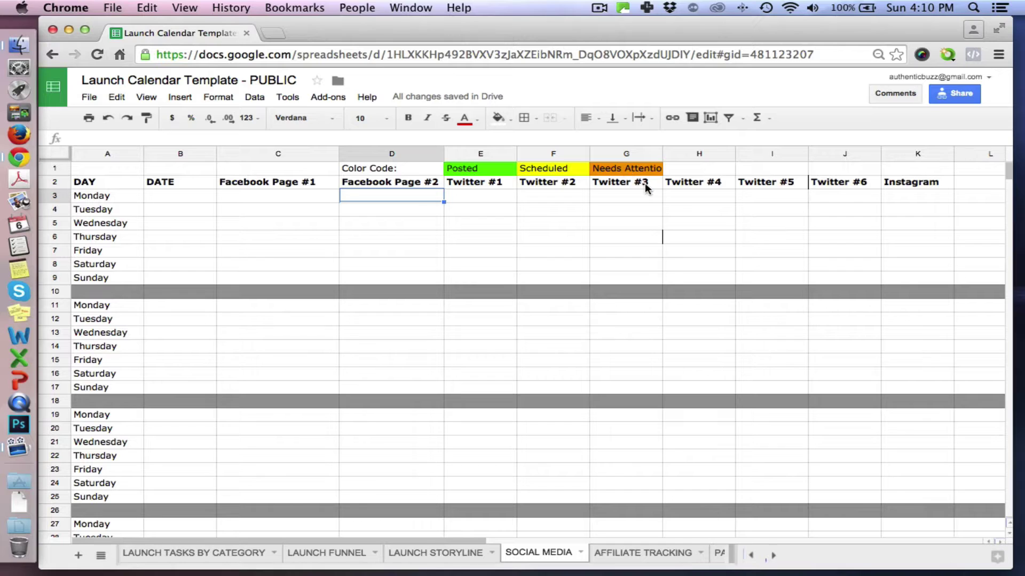
# - Open the AFFILIATE TRACKING sheet and review its columns one by one from AFFILIATE NAME through NOTES
pyautogui.click(632, 555)
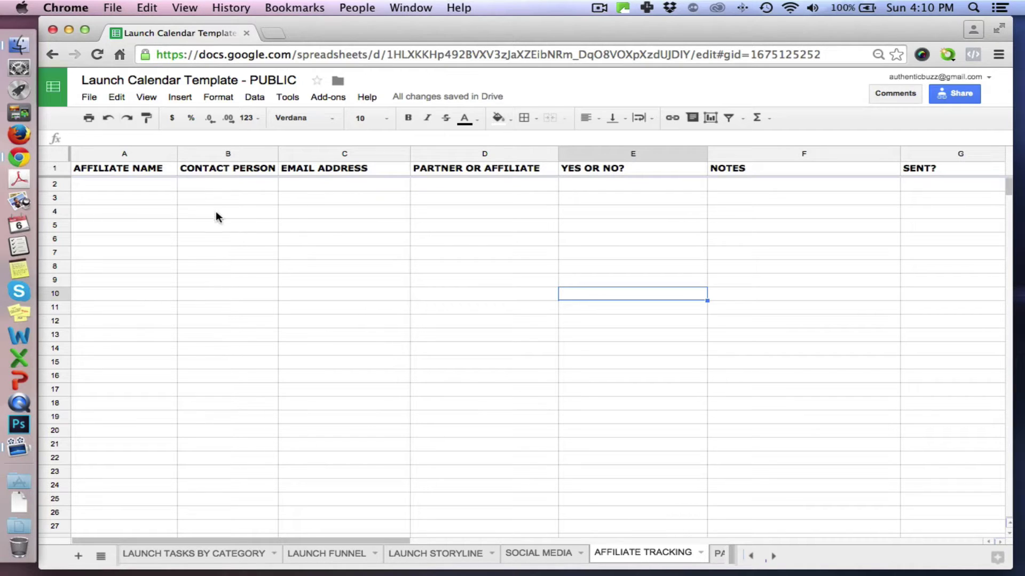
pyautogui.click(138, 182)
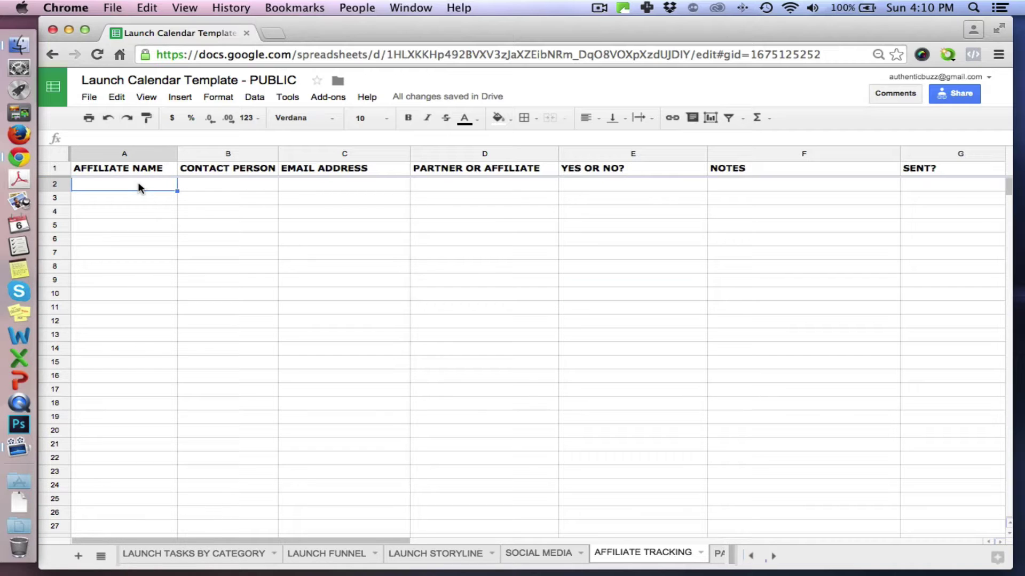
pyautogui.press('Tab')
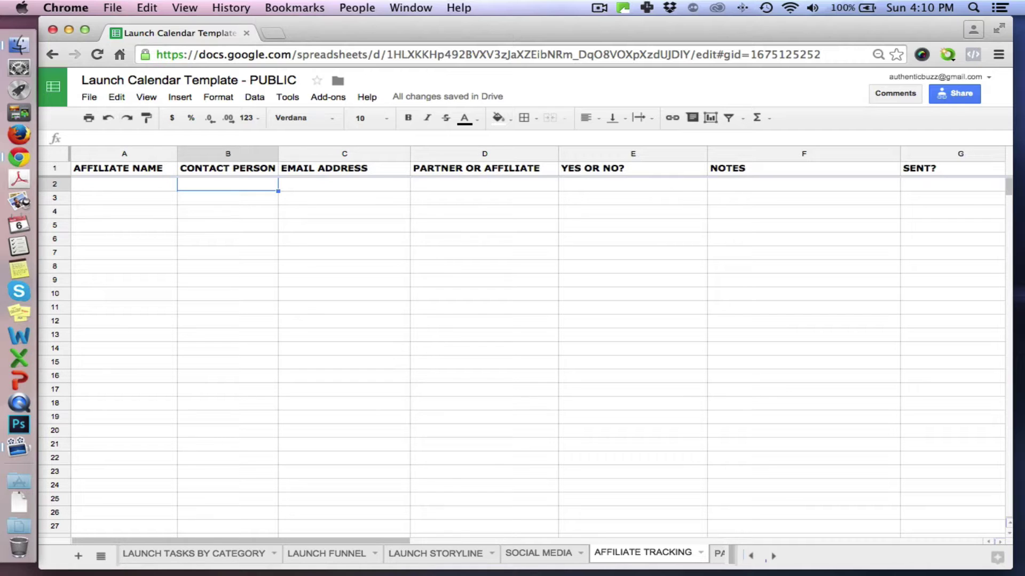
pyautogui.press('Tab')
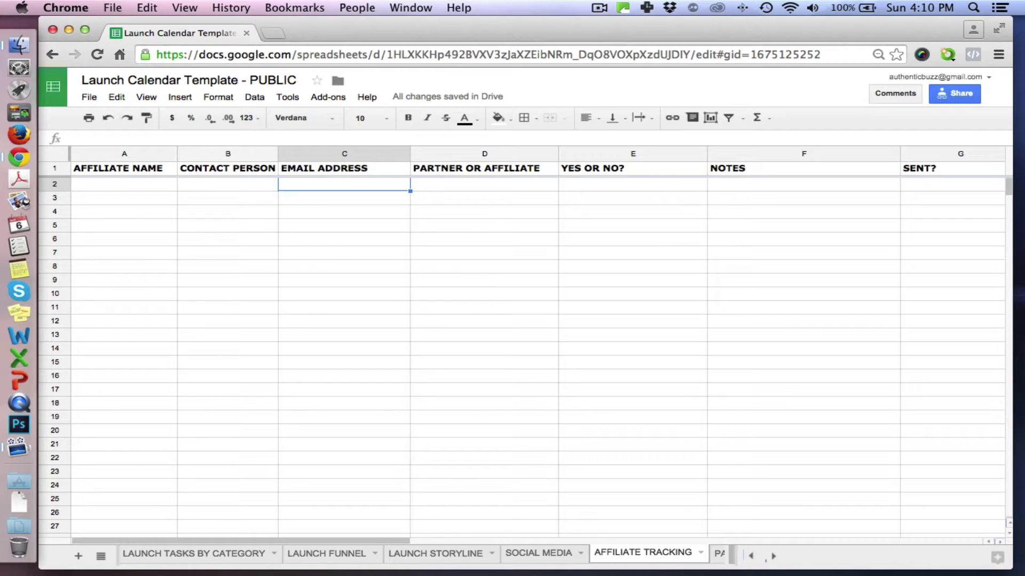
pyautogui.press('Tab')
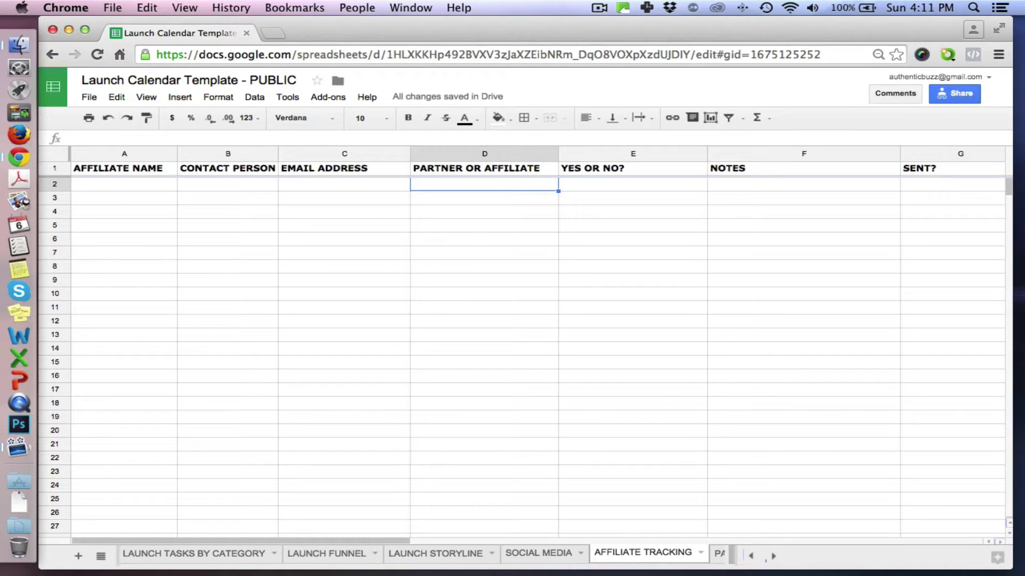
pyautogui.click(632, 184)
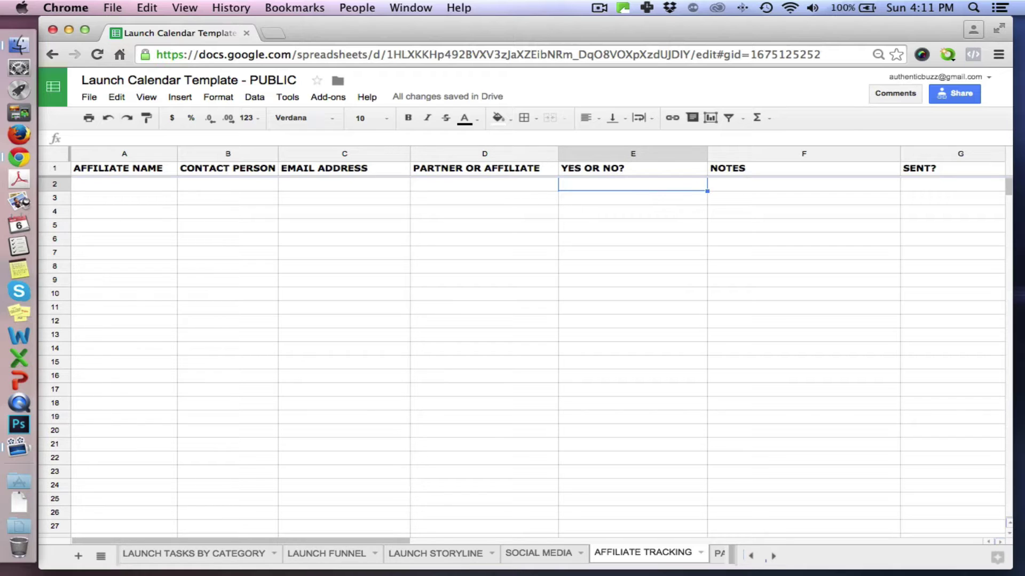
pyautogui.click(803, 185)
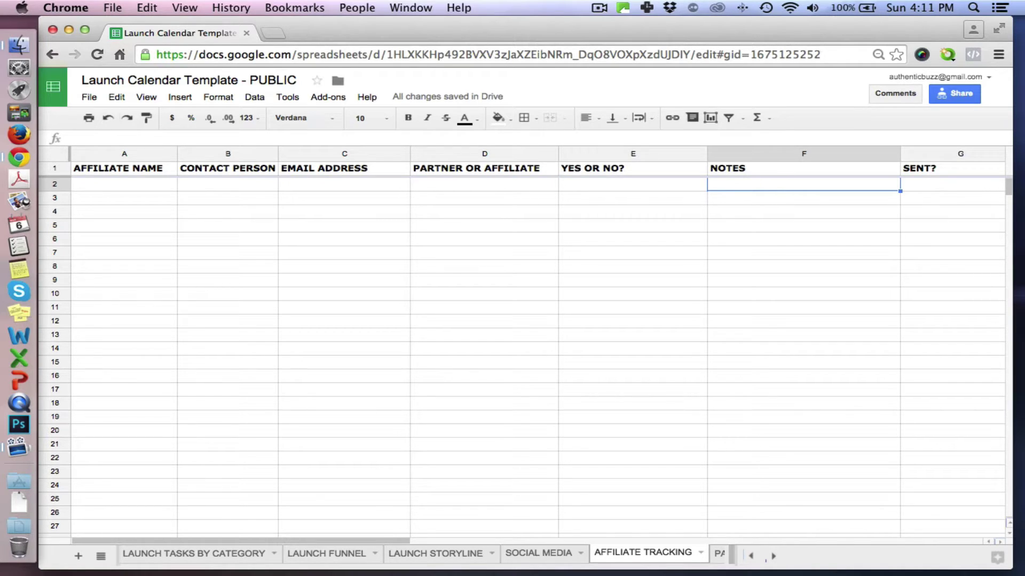
# - Review the SENT? and IN? columns of the affiliate tracking table, ending at the first column beyond them
pyautogui.click(953, 185)
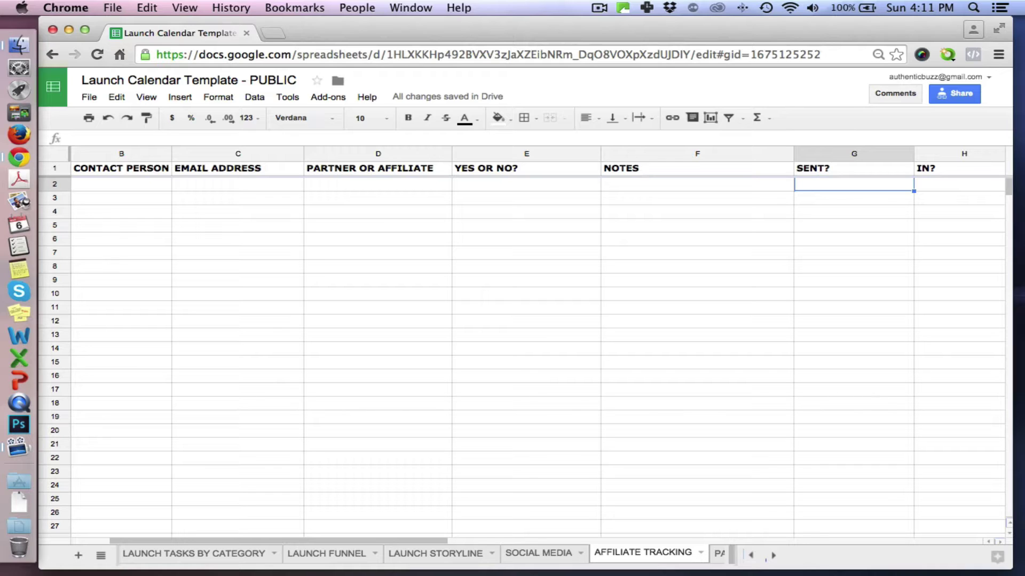
pyautogui.click(959, 184)
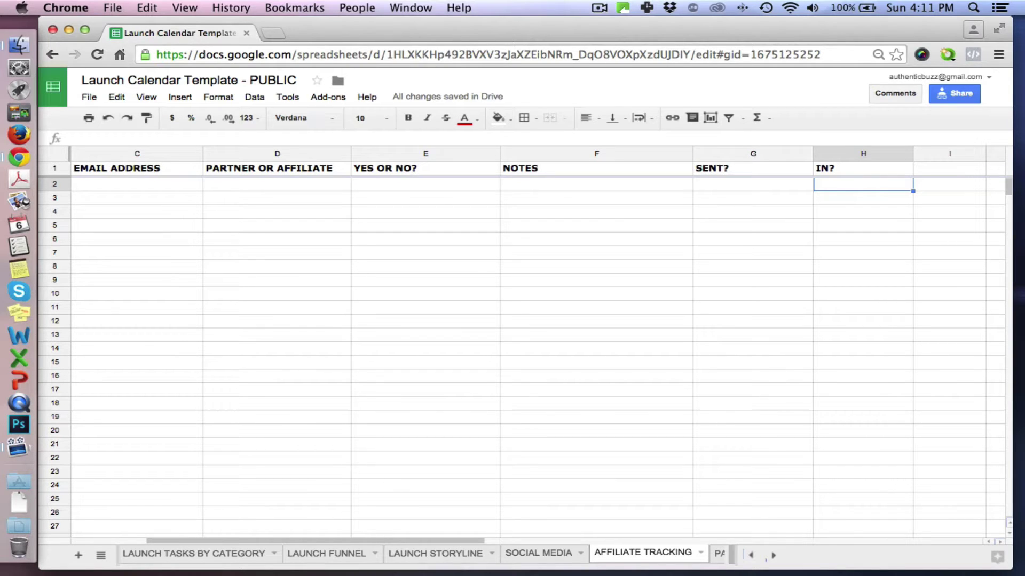
pyautogui.click(950, 184)
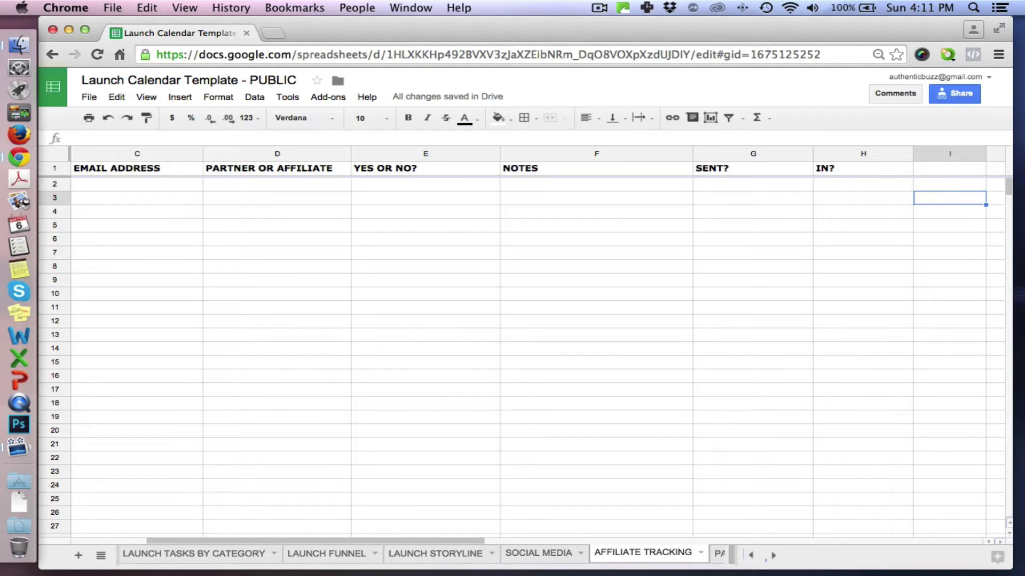
pyautogui.click(863, 184)
pyautogui.click(863, 169)
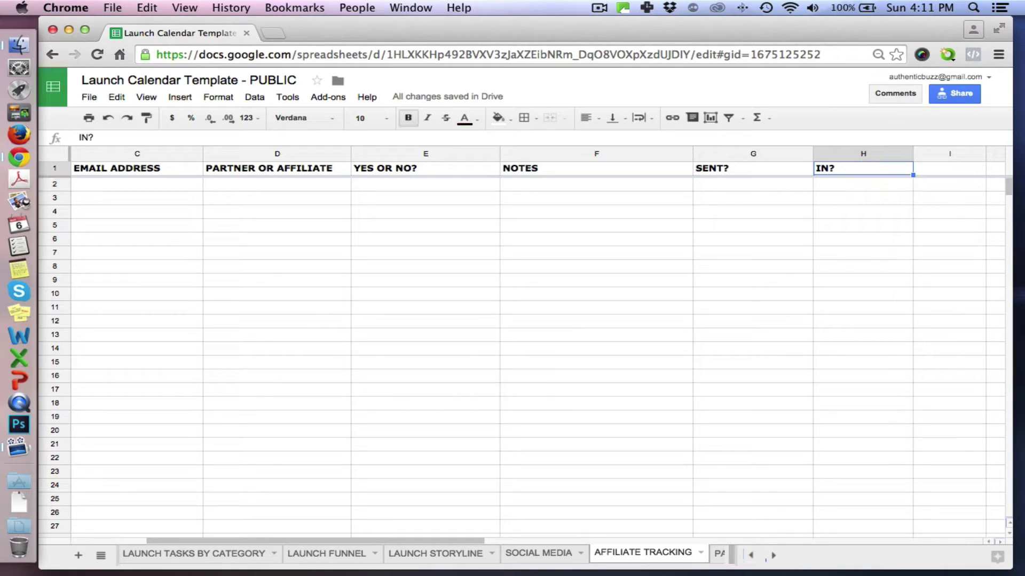
pyautogui.click(863, 184)
pyautogui.click(949, 184)
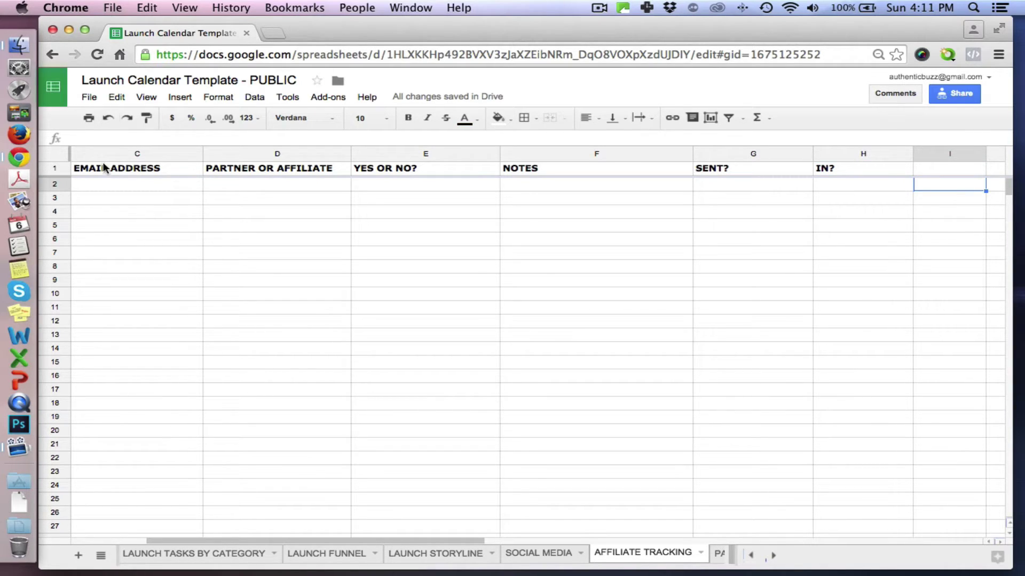
# - Replace the IN? column header of the affiliate tracking table with "WELCOME EMAIL?"
pyautogui.click(852, 170)
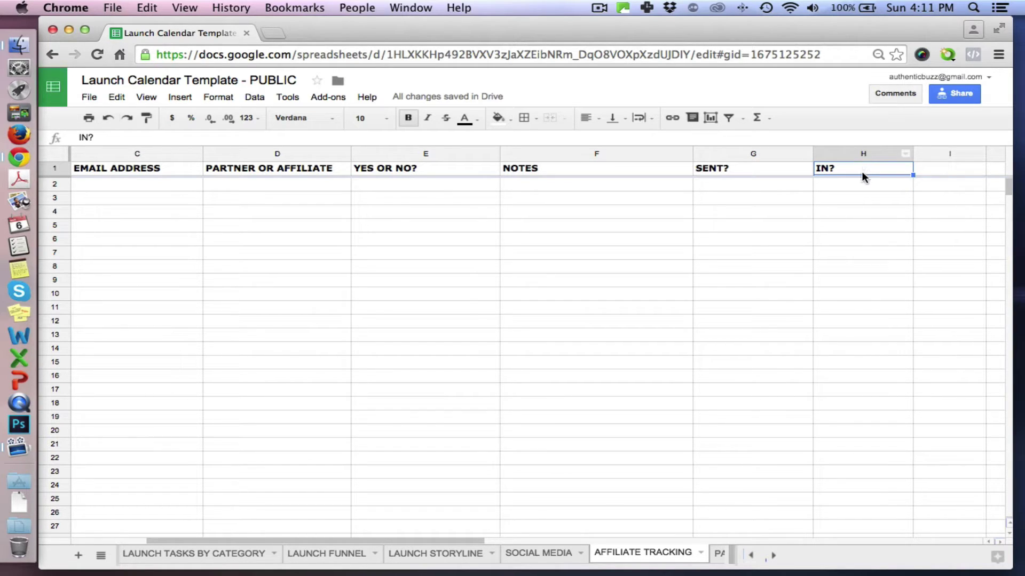
pyautogui.doubleClick(847, 166)
pyautogui.press('BackSpace')
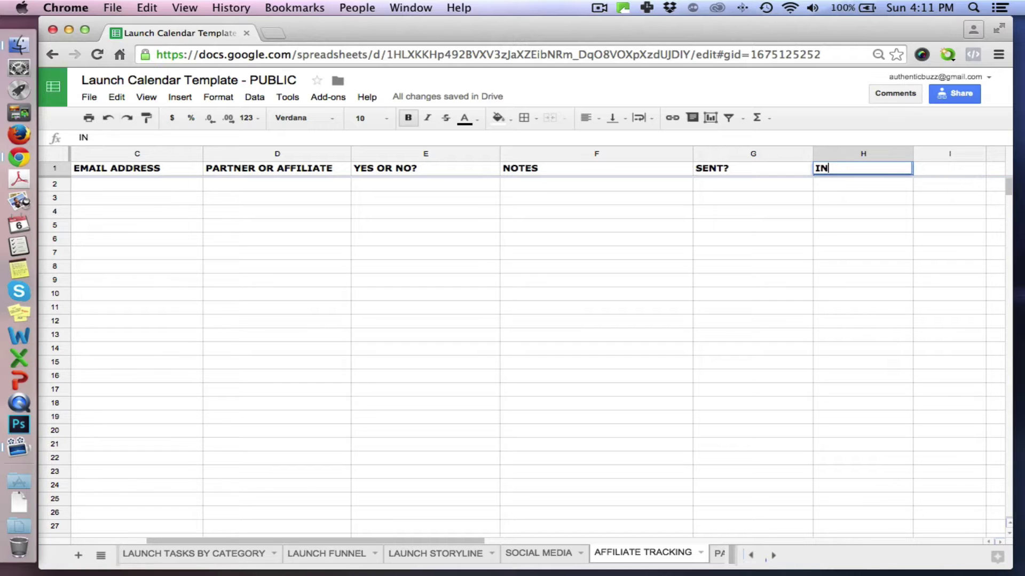
pyautogui.write('VITE')
pyautogui.press('BackSpace')
pyautogui.press('BackSpace')
pyautogui.press('BackSpace')
pyautogui.press('BackSpace')
pyautogui.press('BackSpace')
pyautogui.press('BackSpace')
pyautogui.write('WELCOME EMAI')
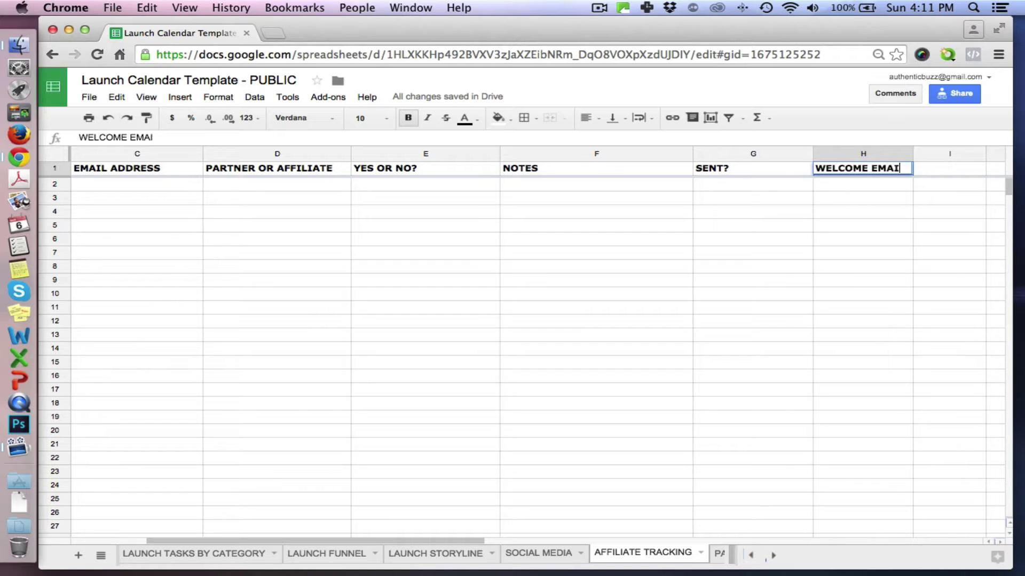
pyautogui.write('L?')
pyautogui.press('Tab')
# - Add the header "AFFILATE TRACKING URL" in cell I1 and widen column I to fit the text
pyautogui.write('AFFILA')
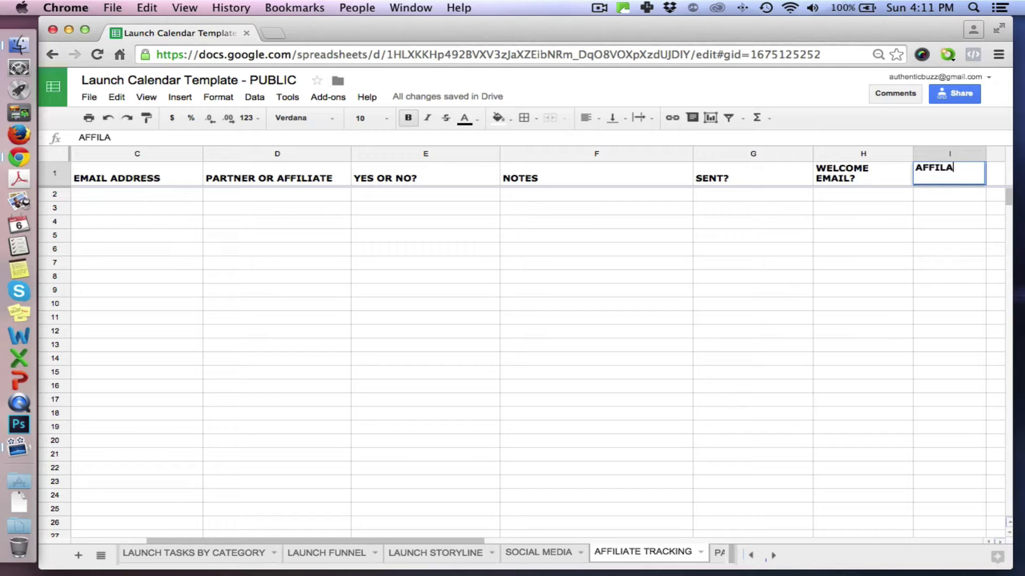
pyautogui.write('TE TRACK')
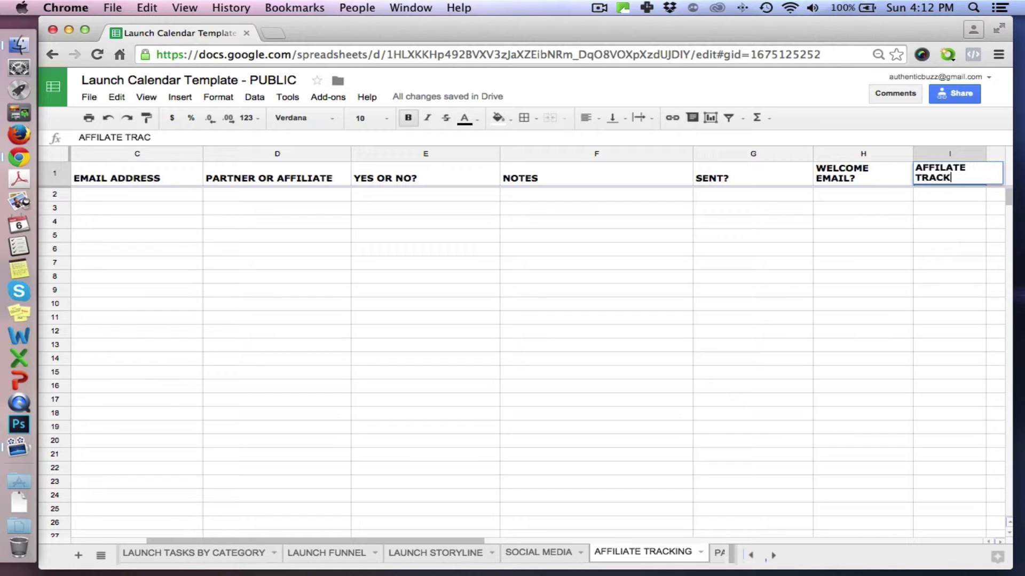
pyautogui.write('ING URL')
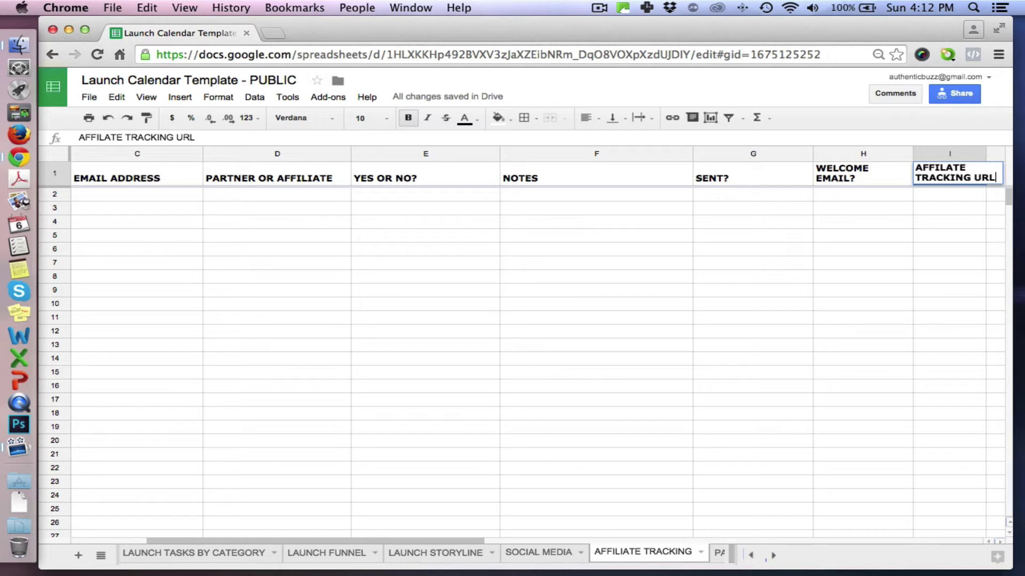
pyautogui.press('Return')
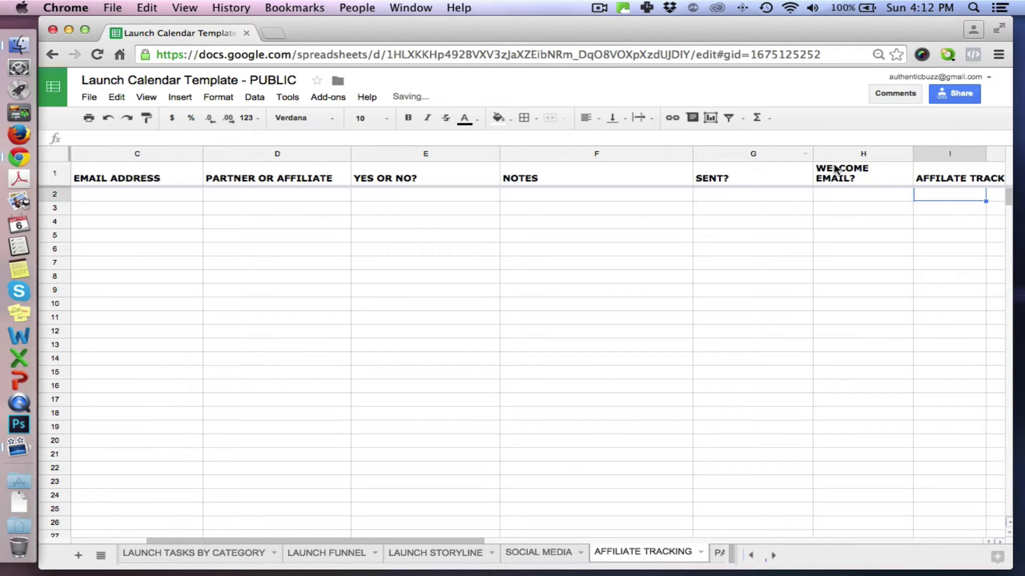
pyautogui.moveTo(433, 536); pyautogui.dragTo(621, 530)
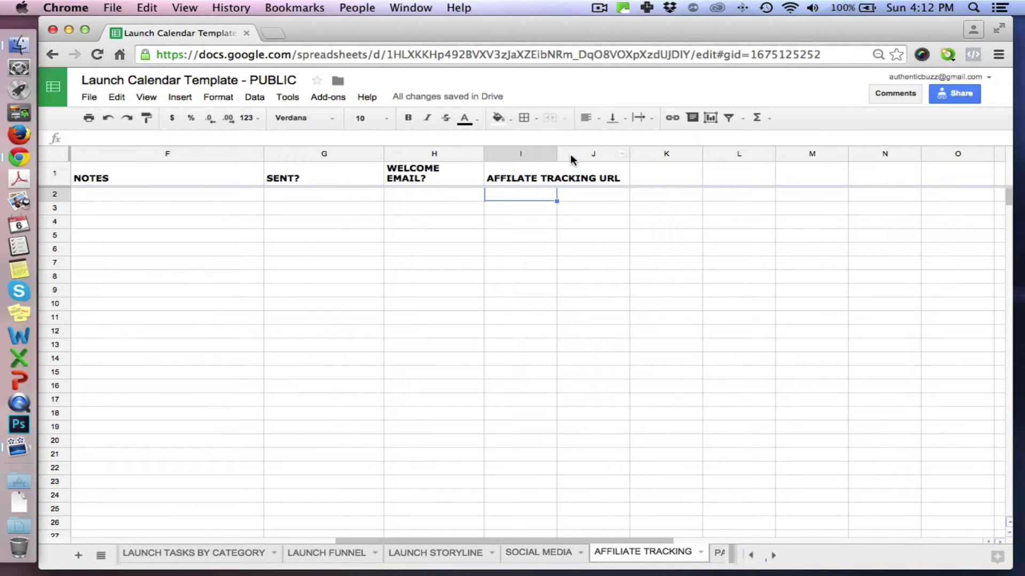
pyautogui.moveTo(556, 155); pyautogui.dragTo(640, 155)
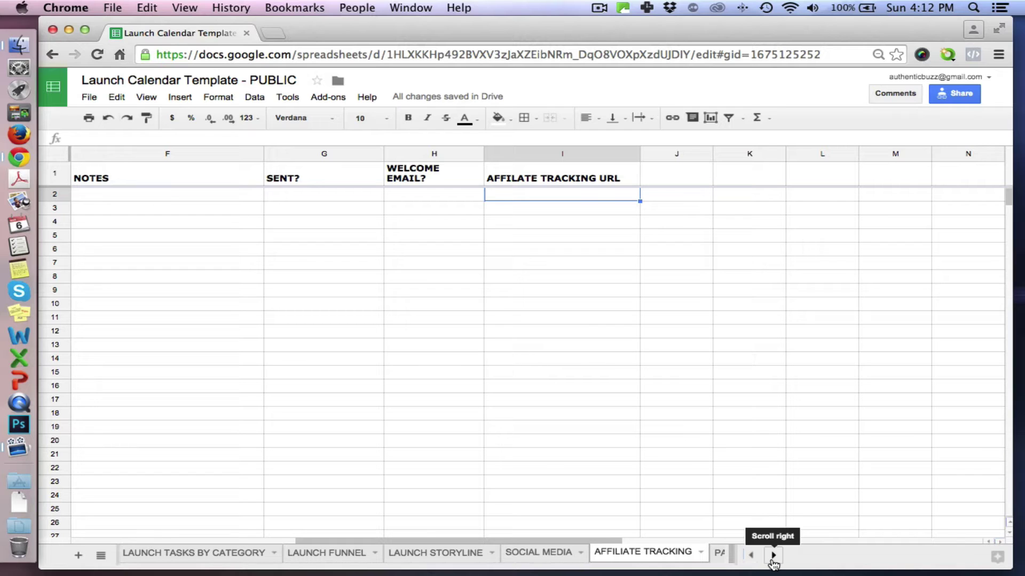
# - Review the PASSWORDS & LINKS sheet's content link and website login sections, and return to the LAUNCH TASKS BY DEADLINE sheet
pyautogui.click(772, 556)
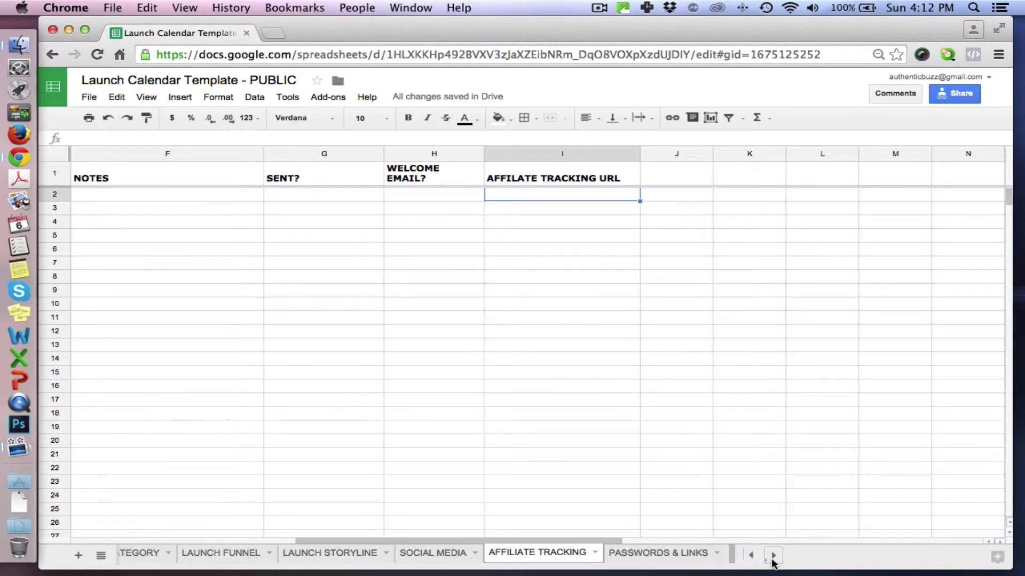
pyautogui.click(670, 555)
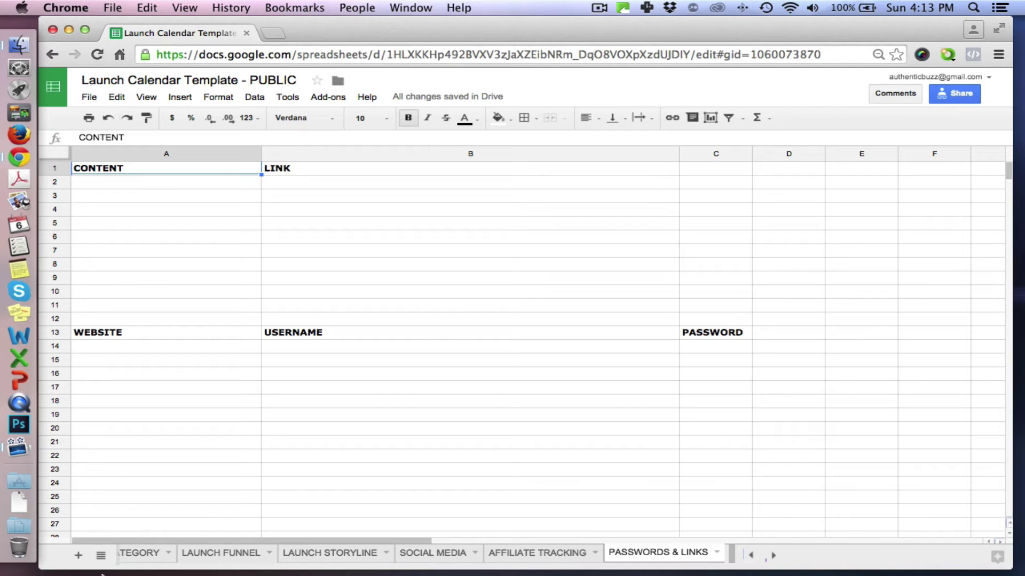
pyautogui.click(751, 557)
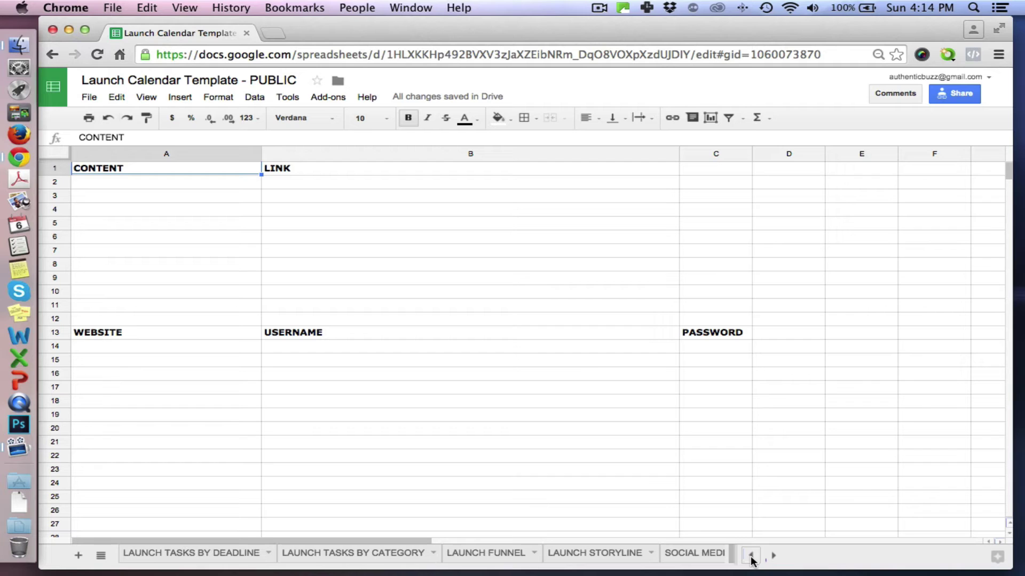
pyautogui.click(212, 552)
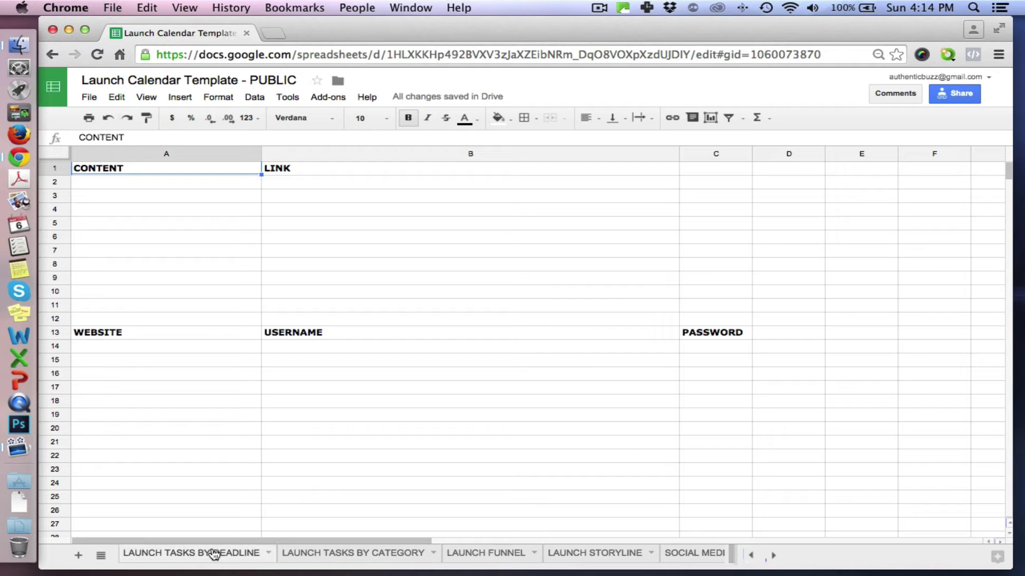